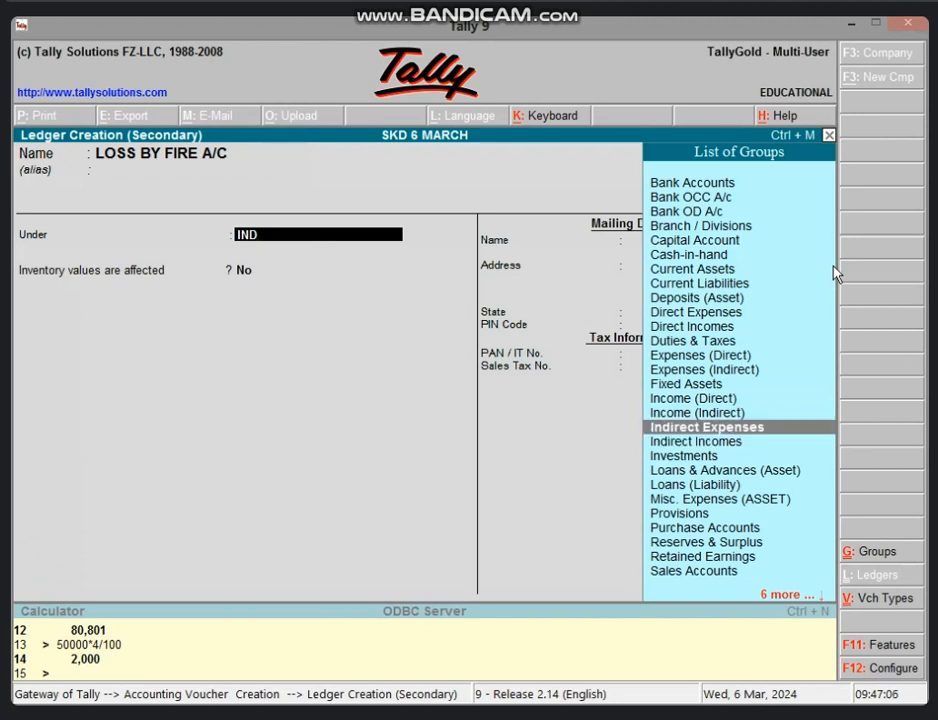
# - Place the new LOSS BY FIRE A/C ledger under Indirect Expenses and save it
pyautogui.press('Down')
pyautogui.press('Up')
pyautogui.press('Return')
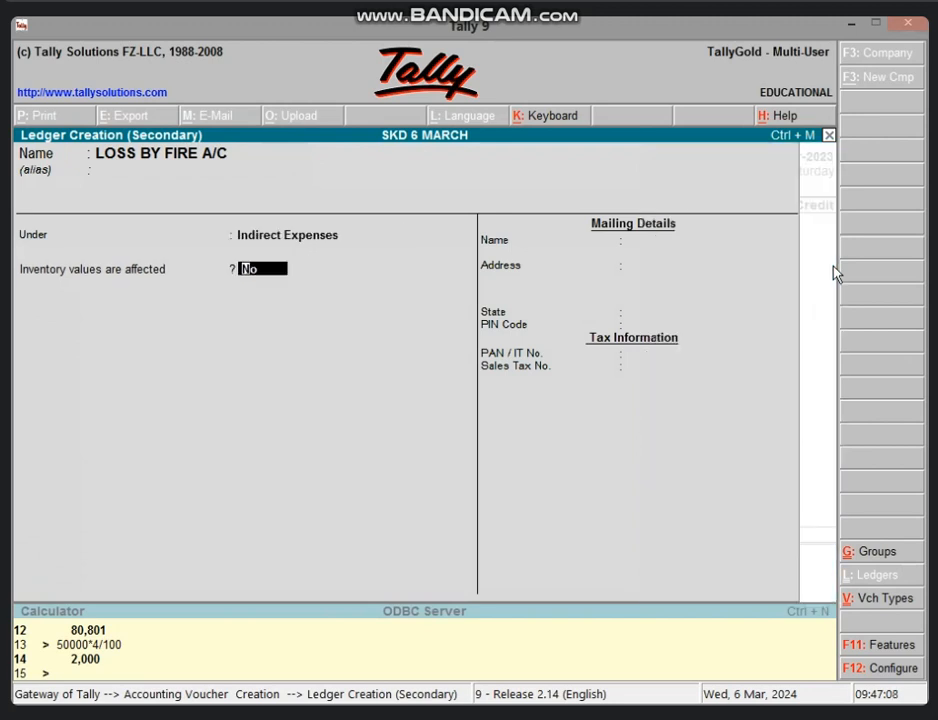
pyautogui.hotkey('ctrl', 'a')
pyautogui.press('Return')
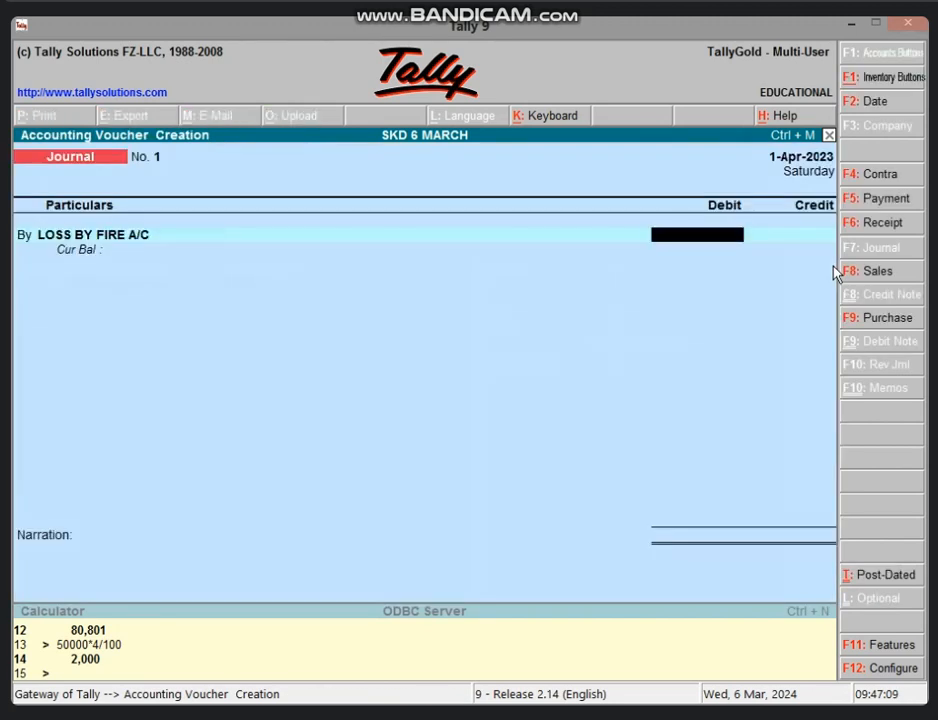
# - Debit LOSS BY FIRE A/C with 30,000 in the journal voucher and begin a credit line
pyautogui.write('30000')
pyautogui.press('Return')
pyautogui.press('Return')
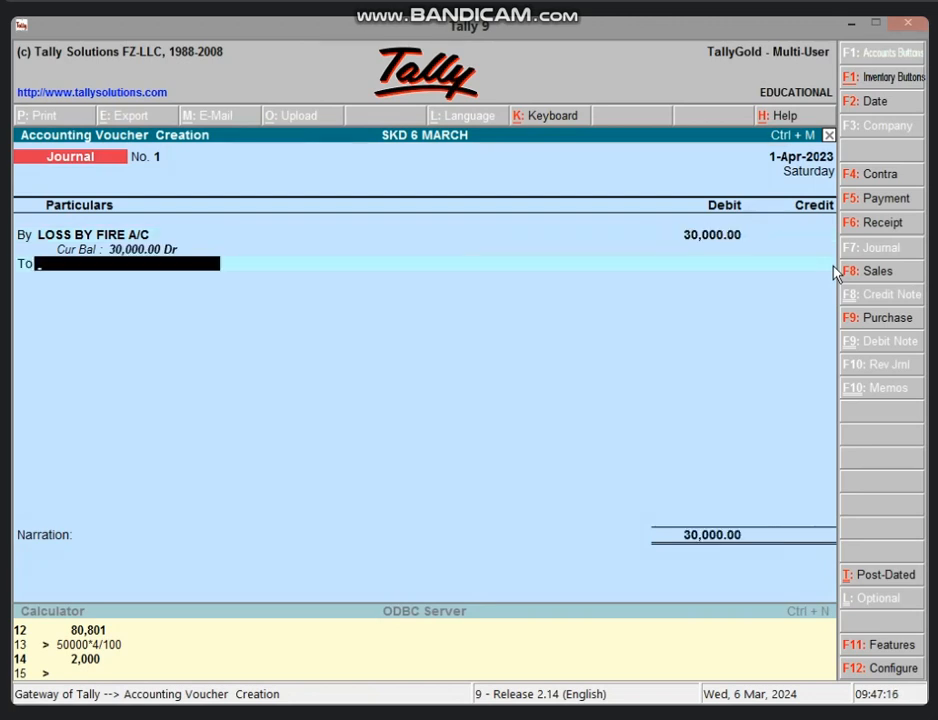
# - Credit PURCHASE A/C with 30,000 without item allocations, and save the journal voucher with a blank narration
pyautogui.write('P')
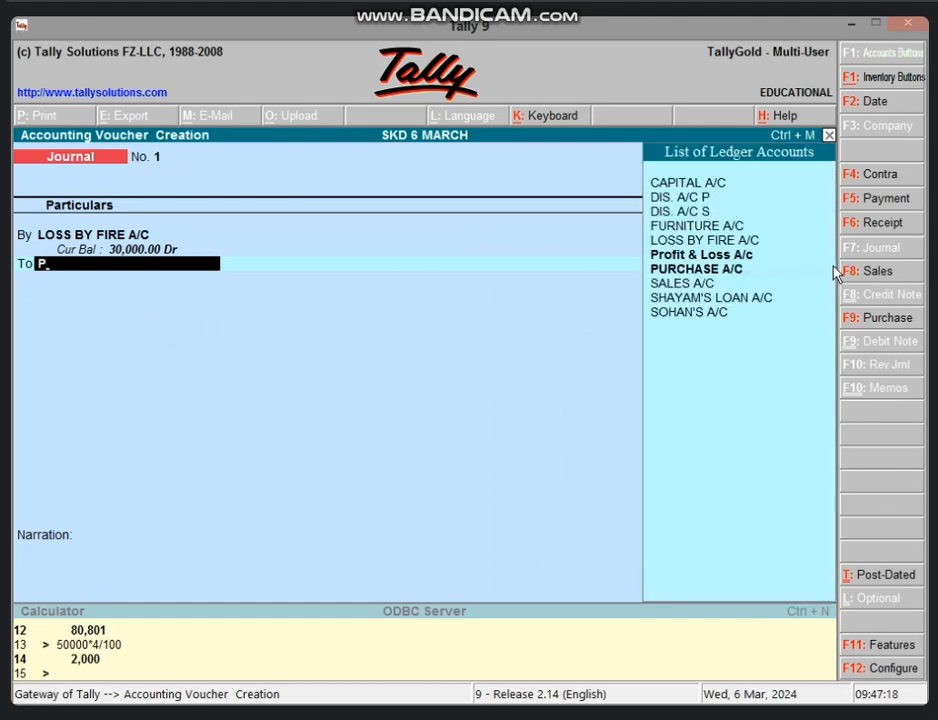
pyautogui.press('Down')
pyautogui.press('Return')
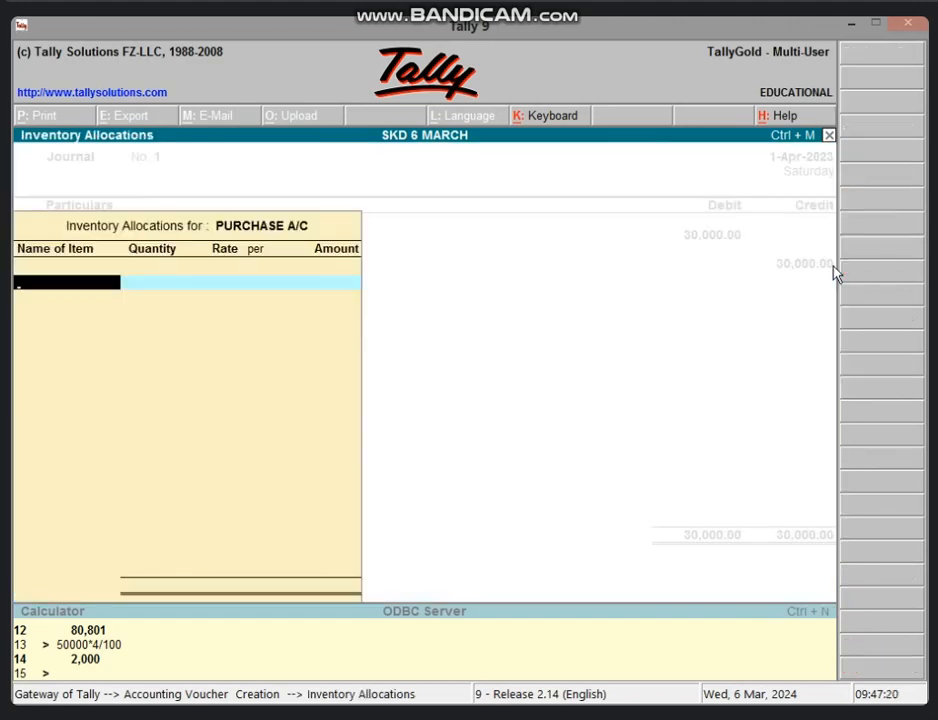
pyautogui.press('Return')
pyautogui.press('Return')
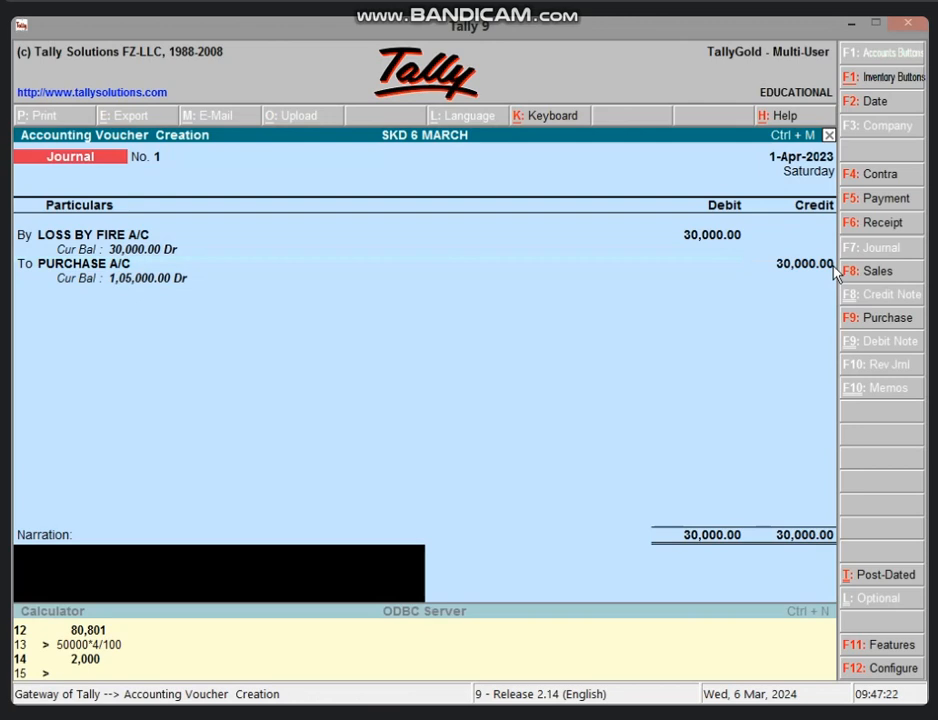
pyautogui.press('Return')
pyautogui.press('Return')
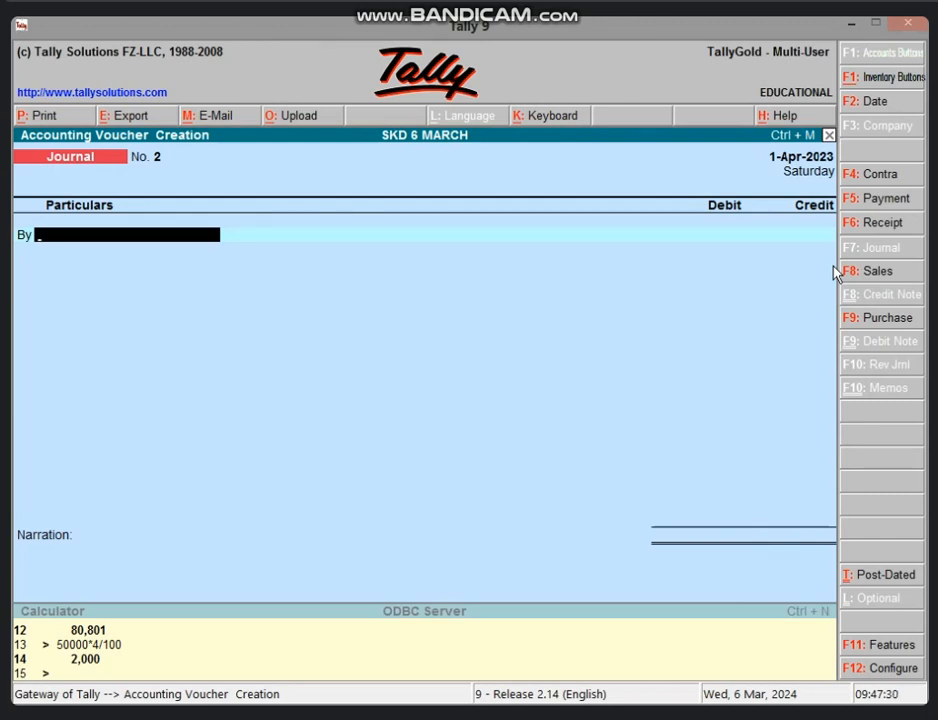
# - Start a payment voucher and create the ledger WAGES A/C under Direct Expenses for its first debit line
pyautogui.click(905, 205)
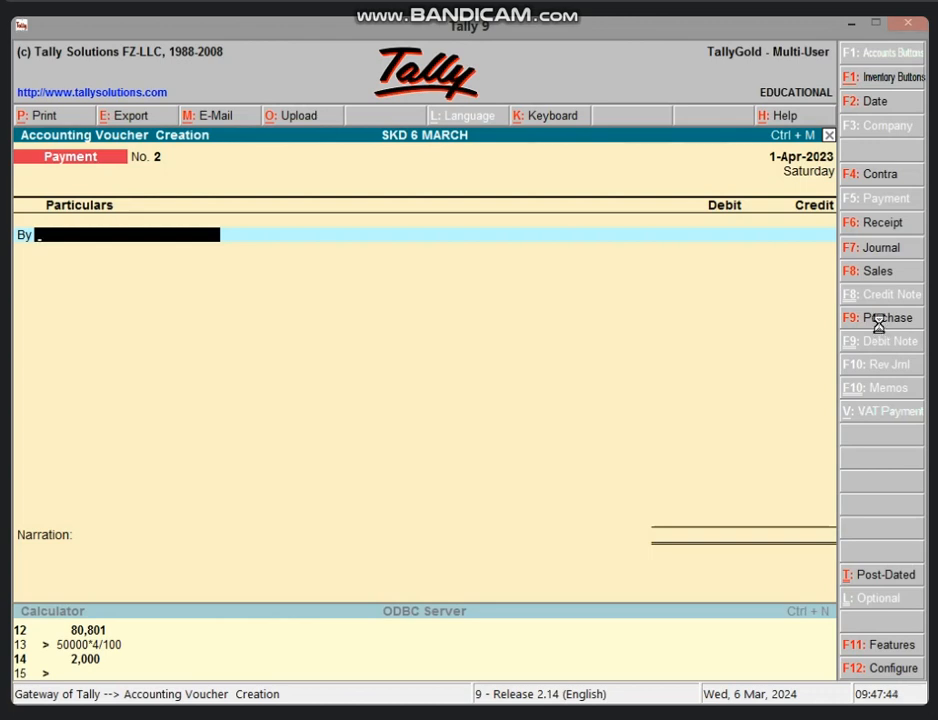
pyautogui.hotkey('alt', 'c')
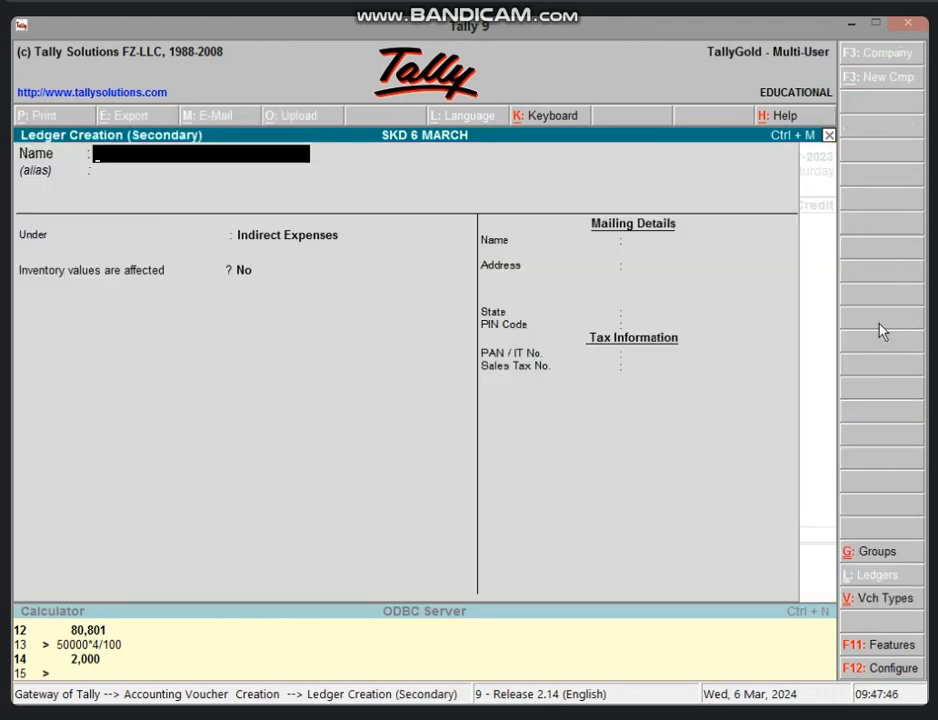
pyautogui.write('E')
pyautogui.press('BackSpace')
pyautogui.write('WAGES A/C')
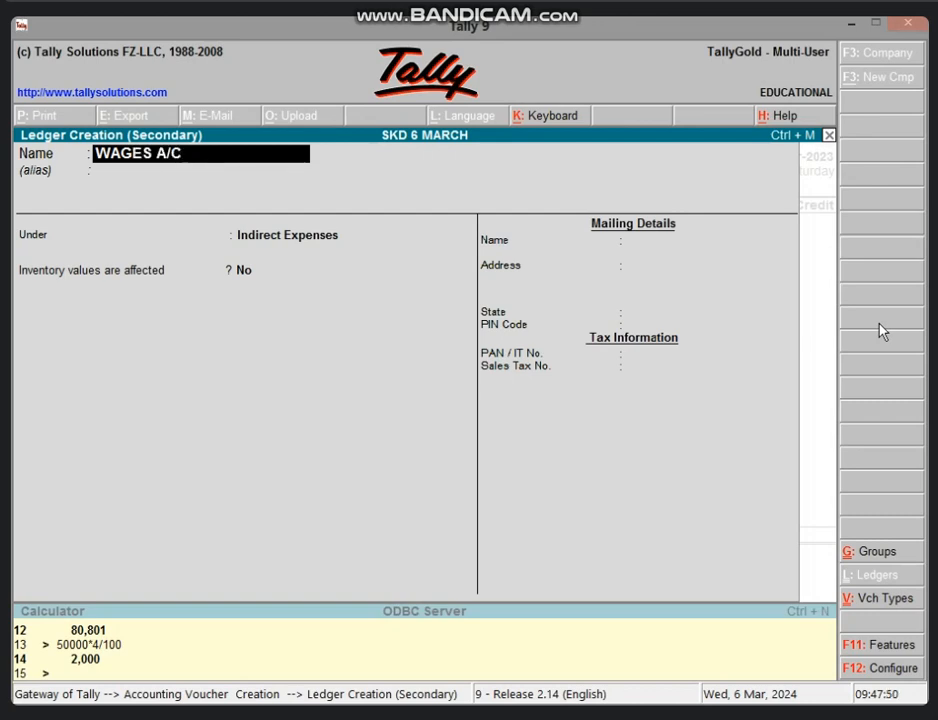
pyautogui.press('Return')
pyautogui.press('Return')
pyautogui.write('D')
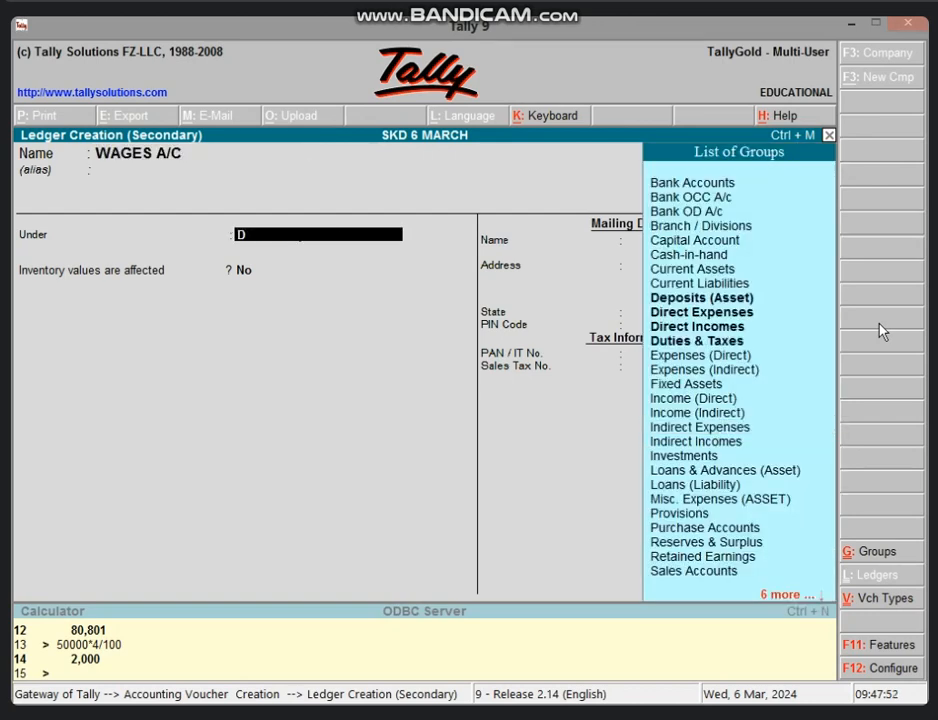
pyautogui.press('Down')
pyautogui.press('Down')
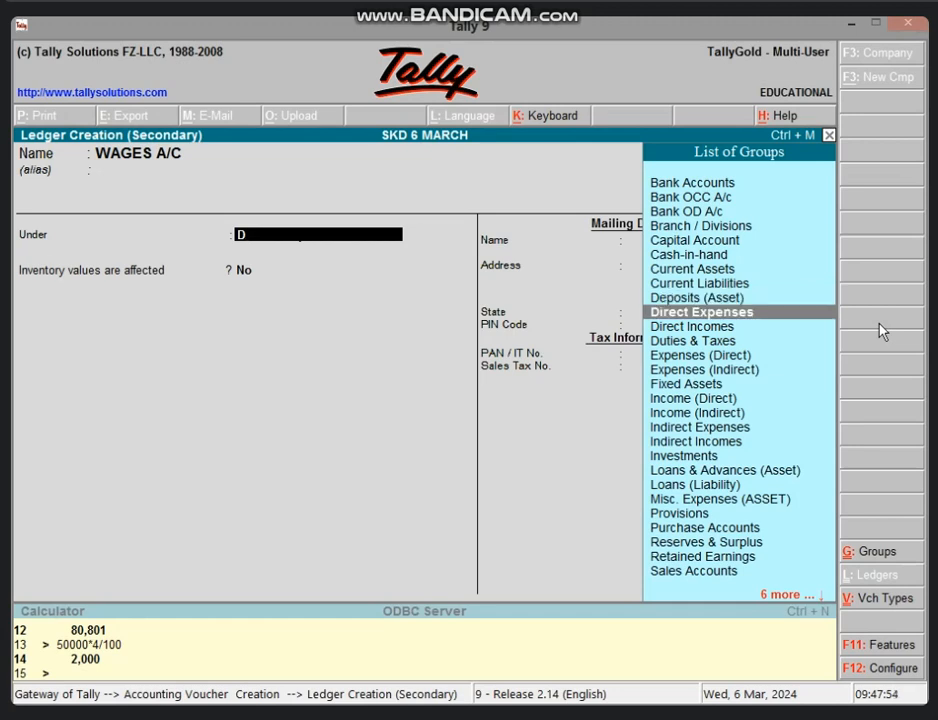
pyautogui.press('Return')
pyautogui.hotkey('ctrl', 'a')
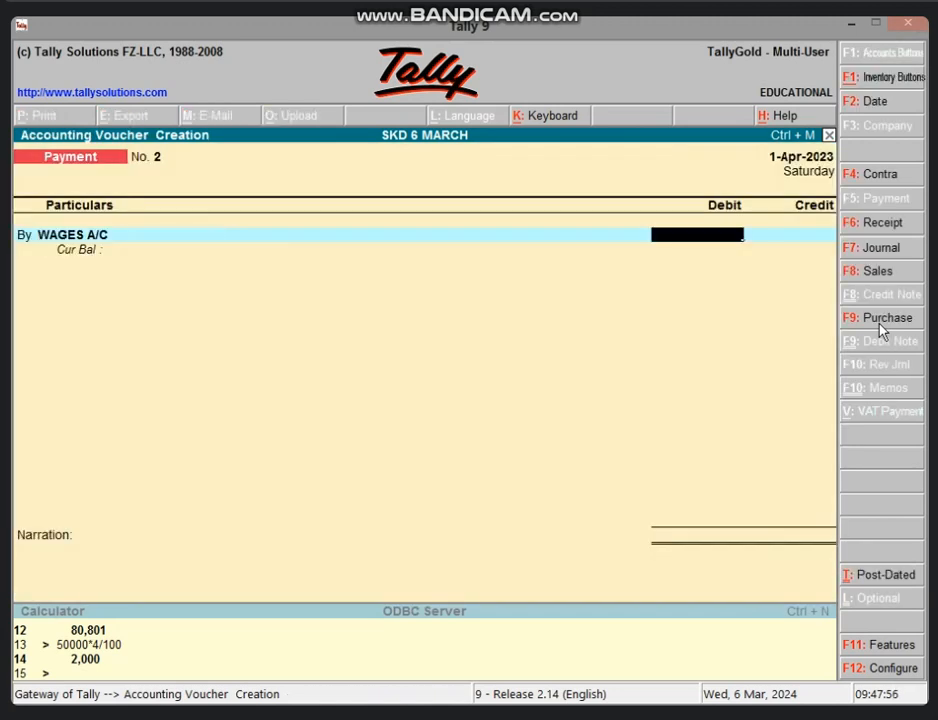
# - Debit WAGES A/C with 10,000 and make the following line another debit entry
pyautogui.write('10000')
pyautogui.press('Return')
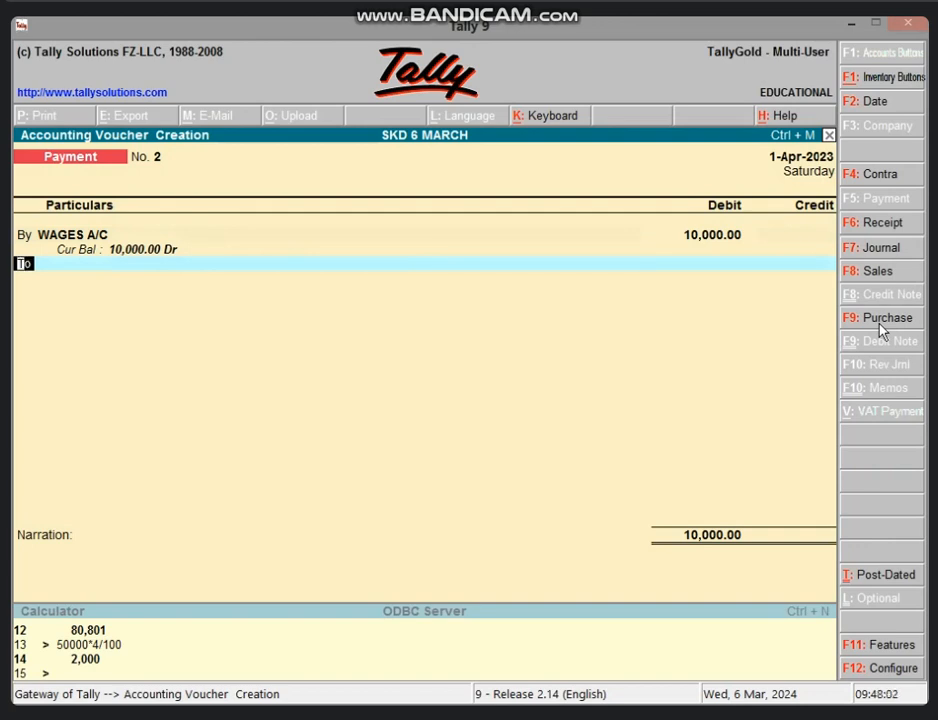
pyautogui.write('b')
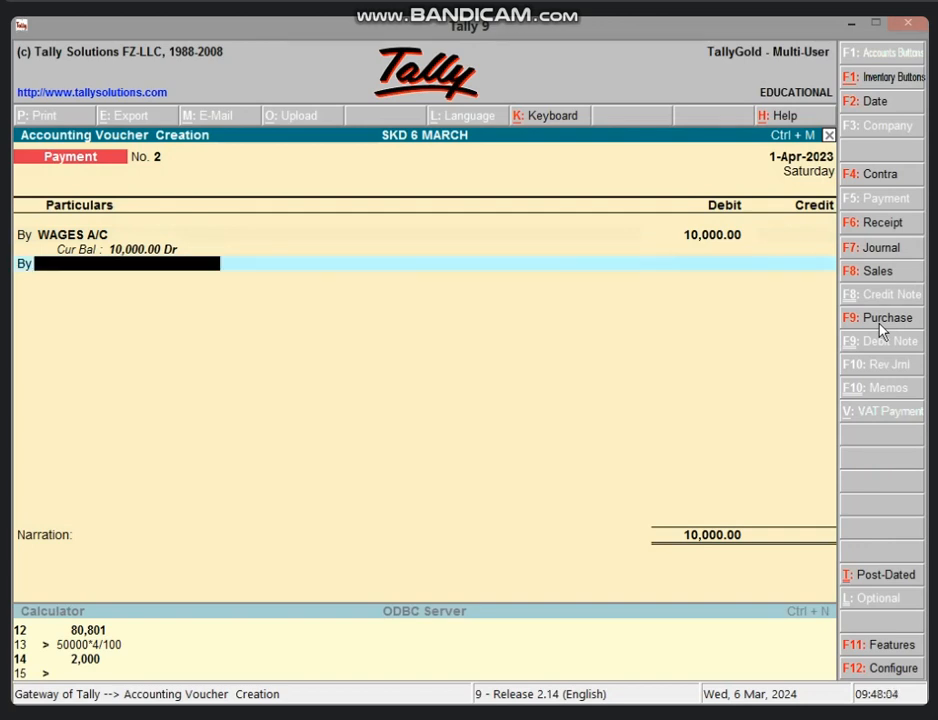
# - Create the ledger SALARY A/C under Indirect Expenses for the second debit line of the payment voucher
pyautogui.hotkey('alt', 'c')
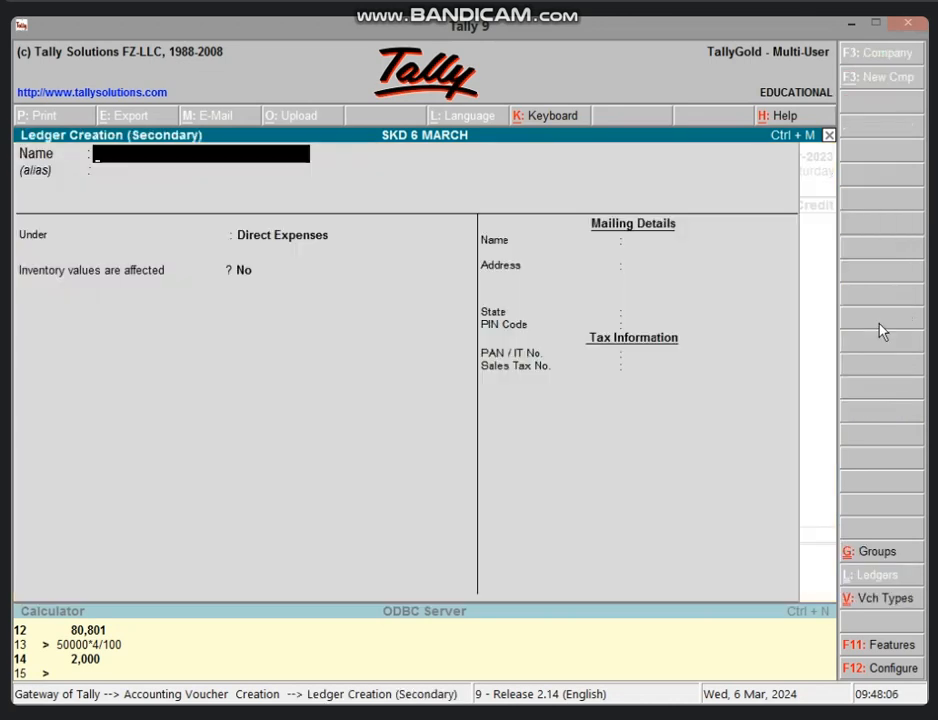
pyautogui.write('SALAR')
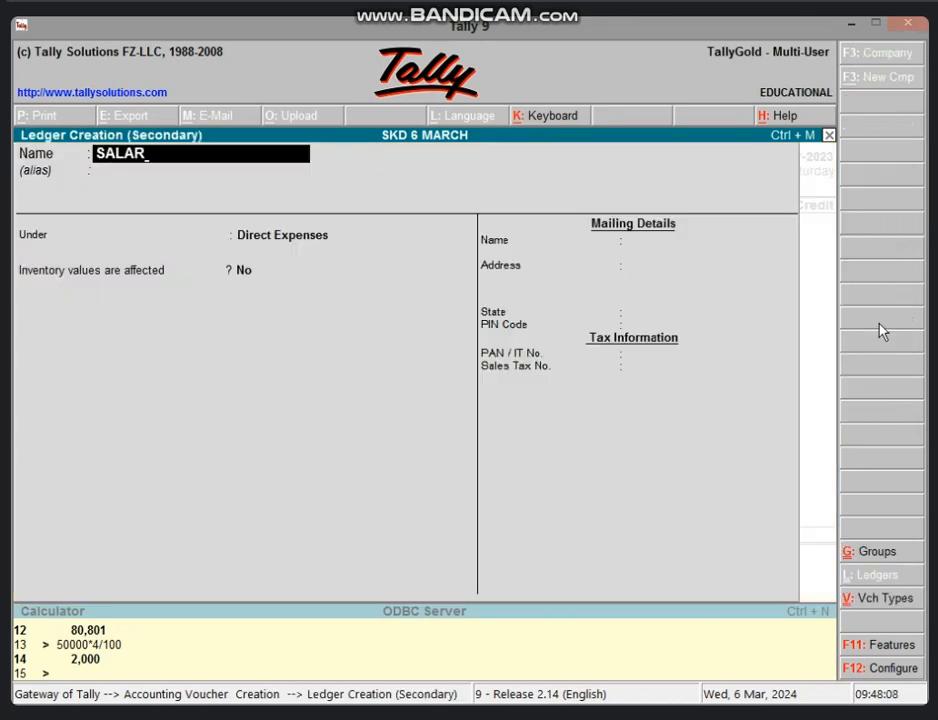
pyautogui.write('Y A/C')
pyautogui.press('Return')
pyautogui.press('Return')
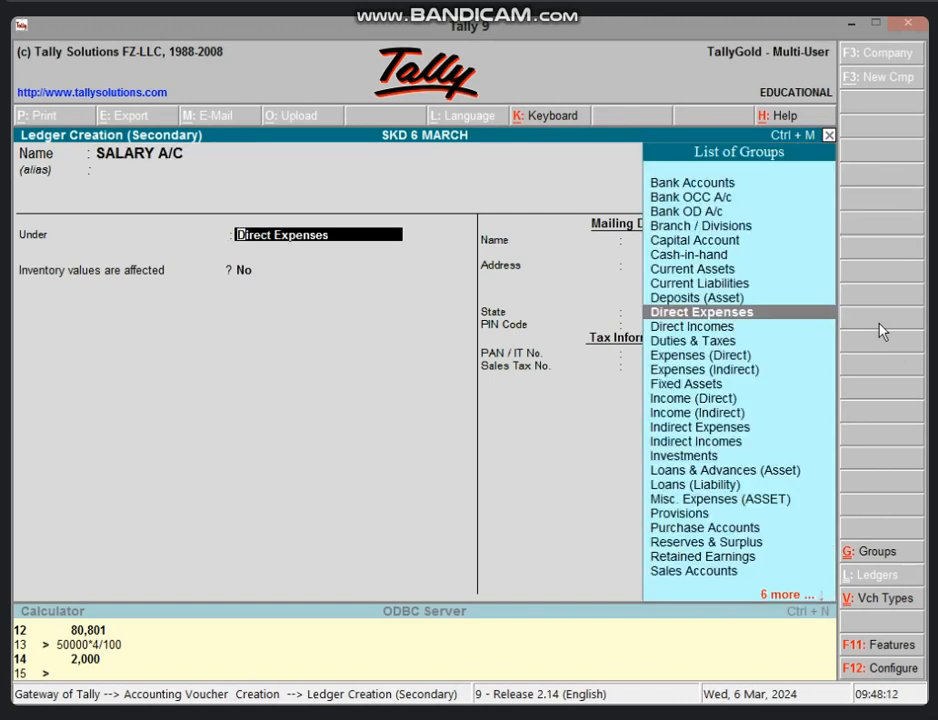
pyautogui.write('IND')
pyautogui.press('Return')
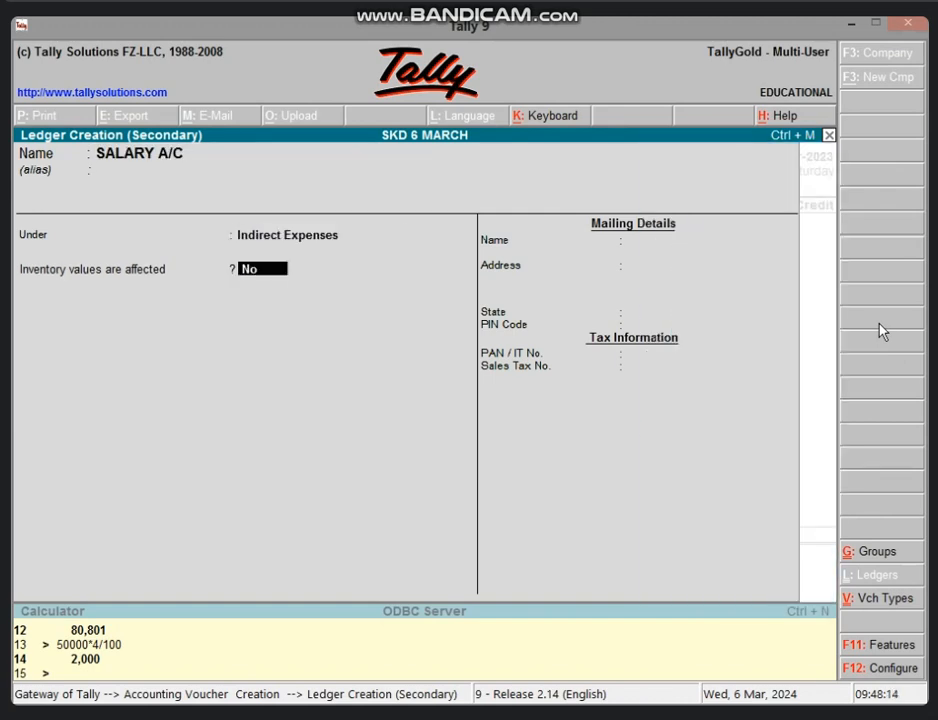
pyautogui.press('Return')
# - Debit SALARY A/C with 15,000 and begin a credit line
pyautogui.write('1')
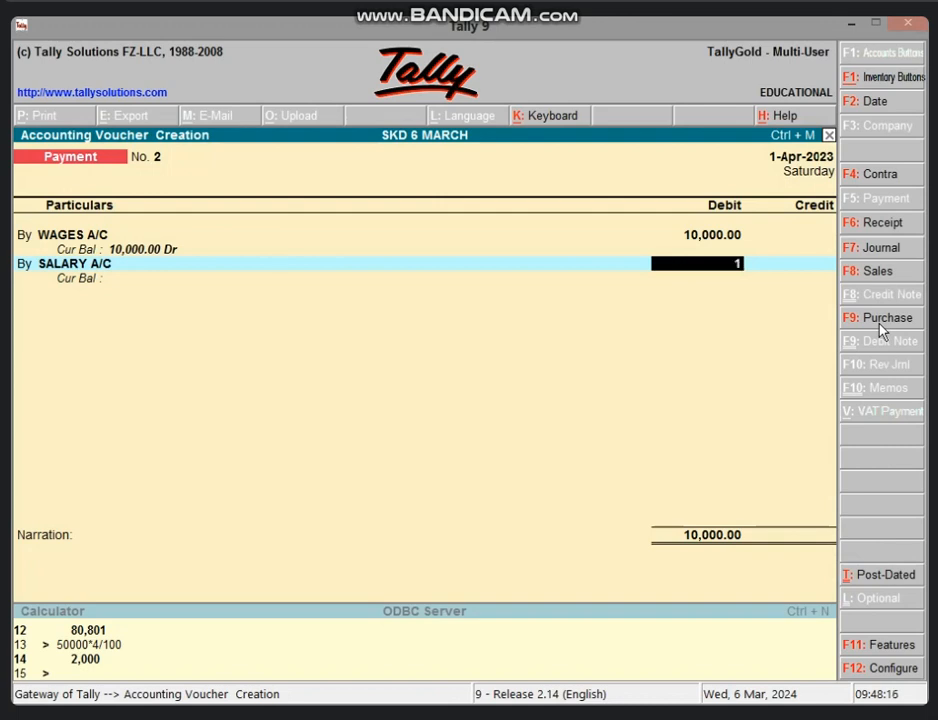
pyautogui.write('5,000')
pyautogui.press('Return')
pyautogui.press('Return')
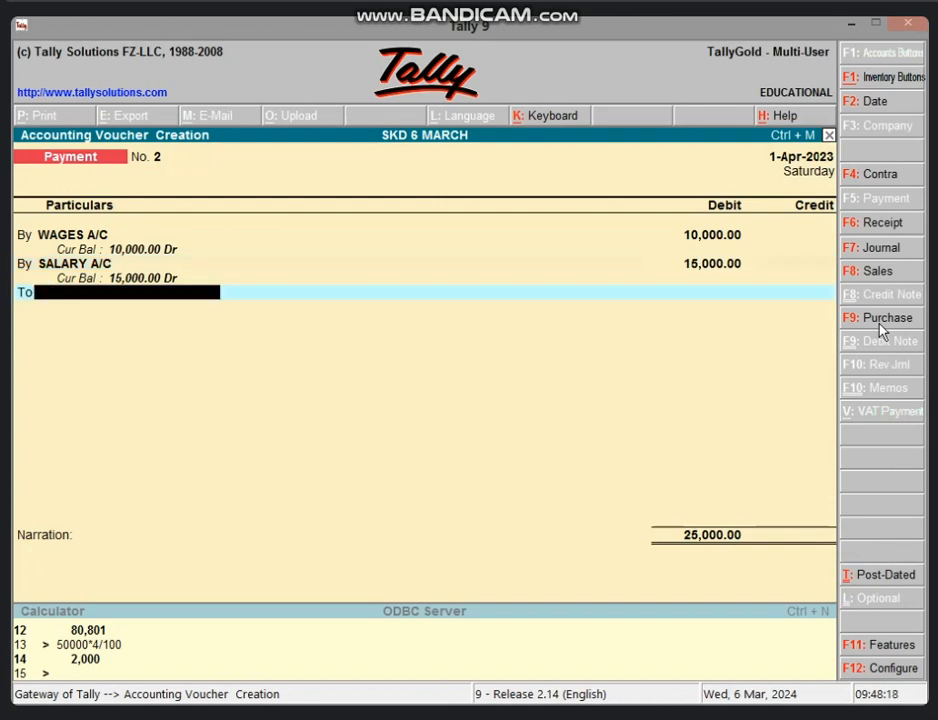
# - Credit Cash with 25,000 and save the payment voucher with a blank narration
pyautogui.write('CAS')
pyautogui.press('Return')
pyautogui.press('Return')
pyautogui.press('Return')
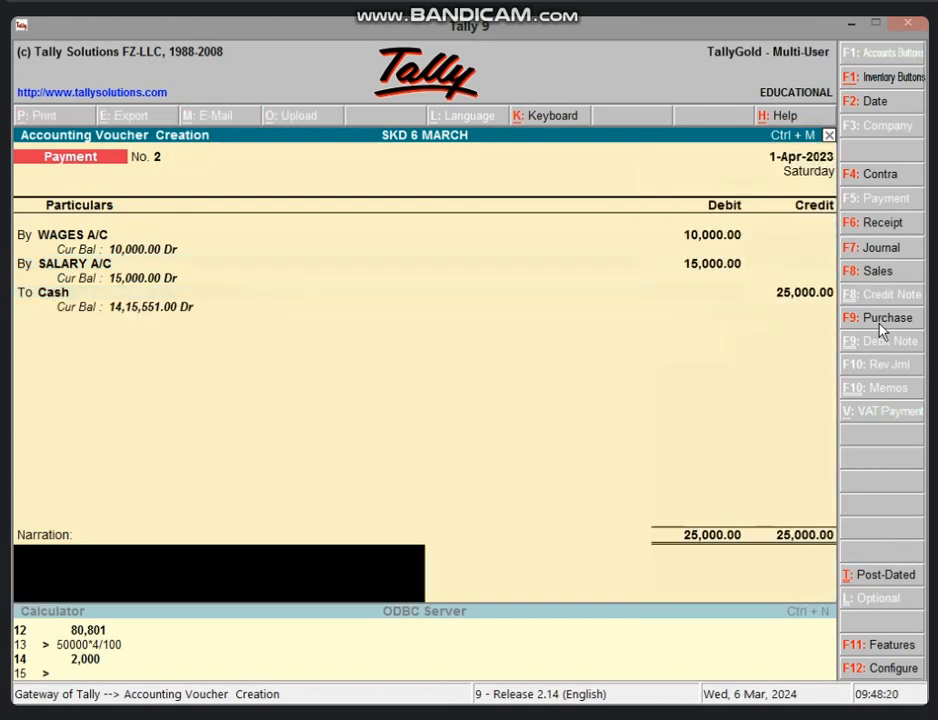
pyautogui.press('Return')
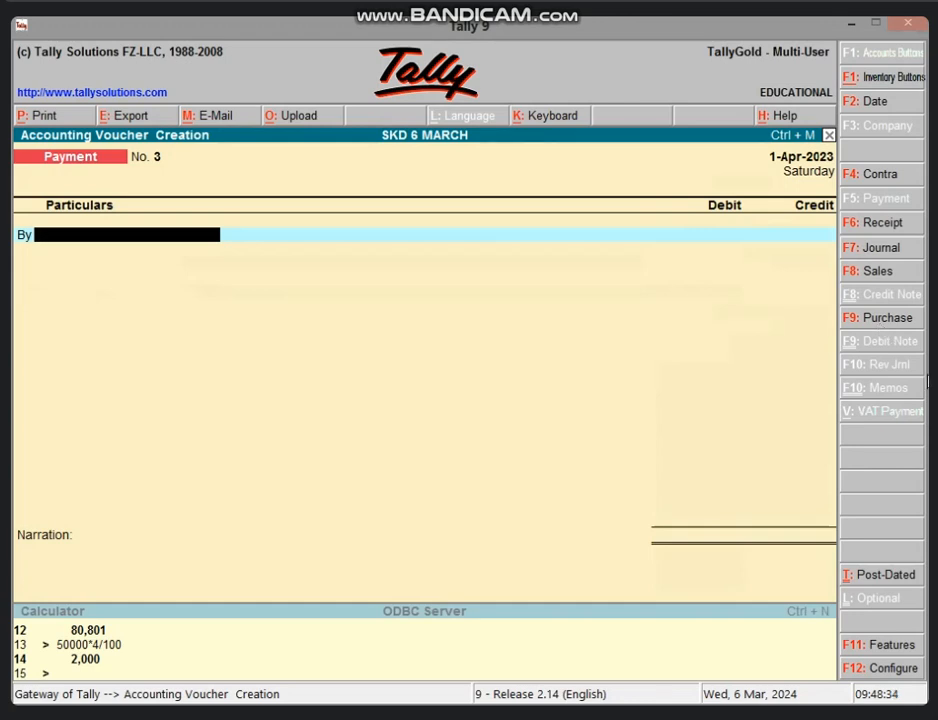
# - Start a contra voucher and credit Cash with 20,000
pyautogui.click(896, 174)
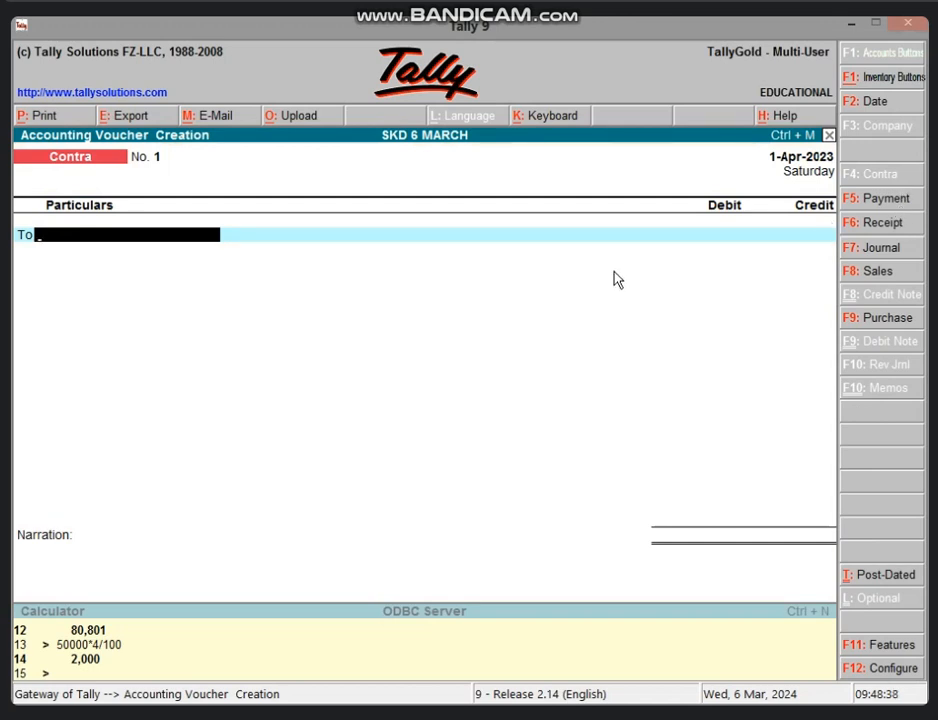
pyautogui.write('C')
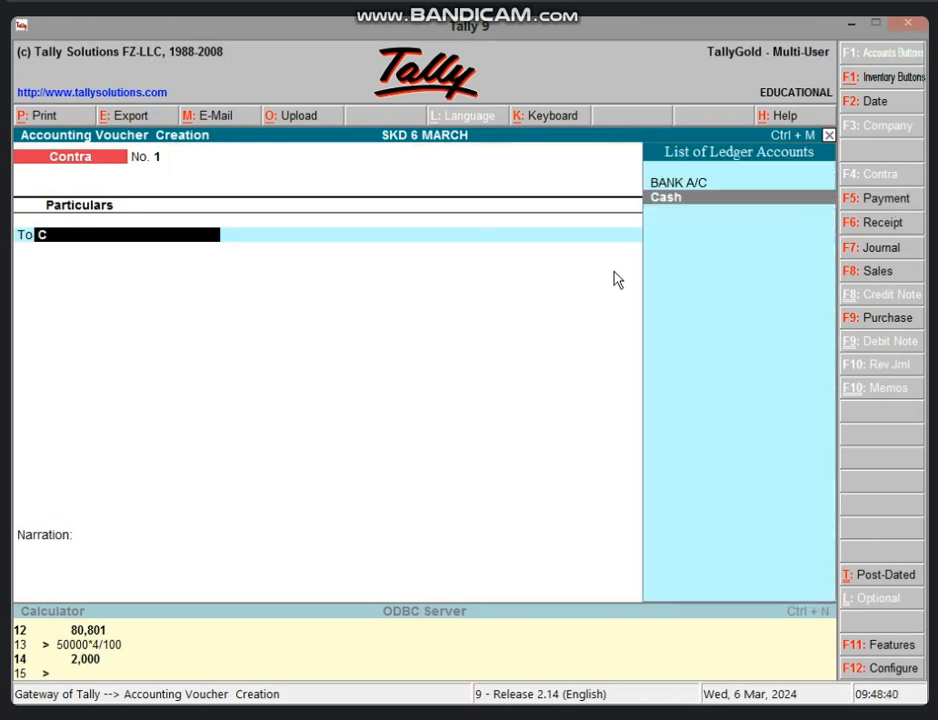
pyautogui.press('Return')
pyautogui.write('20,00')
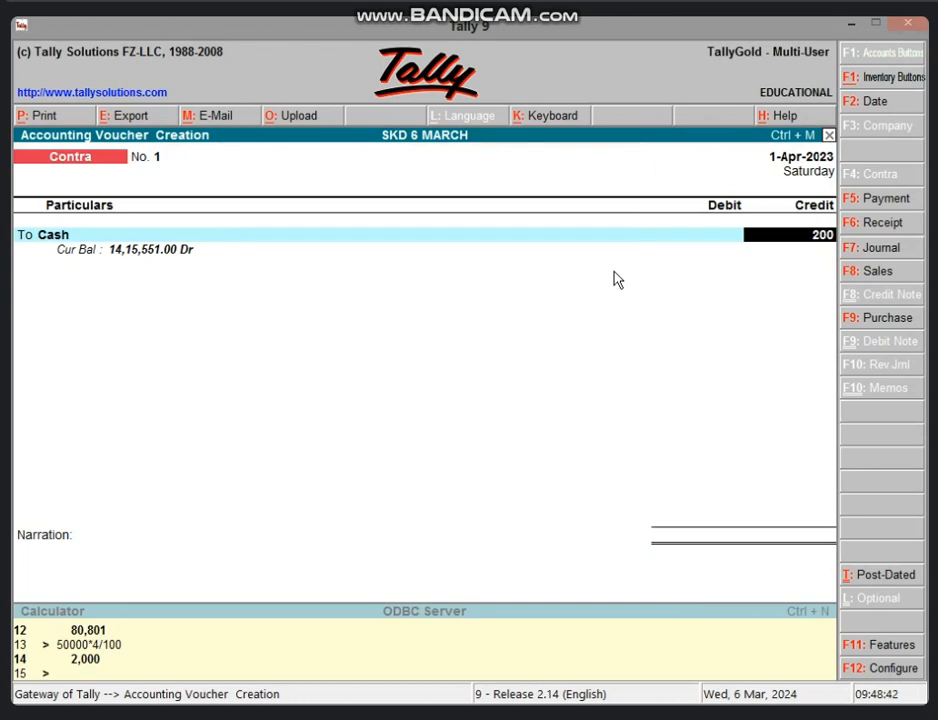
pyautogui.write('00')
pyautogui.press('Return')
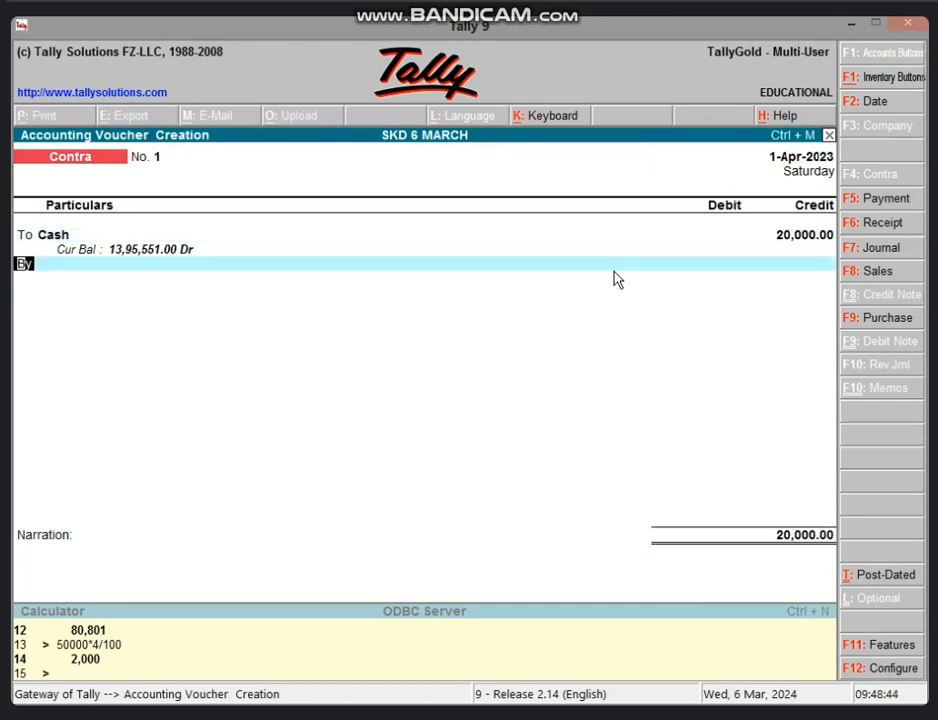
# - Debit BANK A/C with 20,000 and save the contra voucher with a blank narration
pyautogui.write('B')
pyautogui.press('Return')
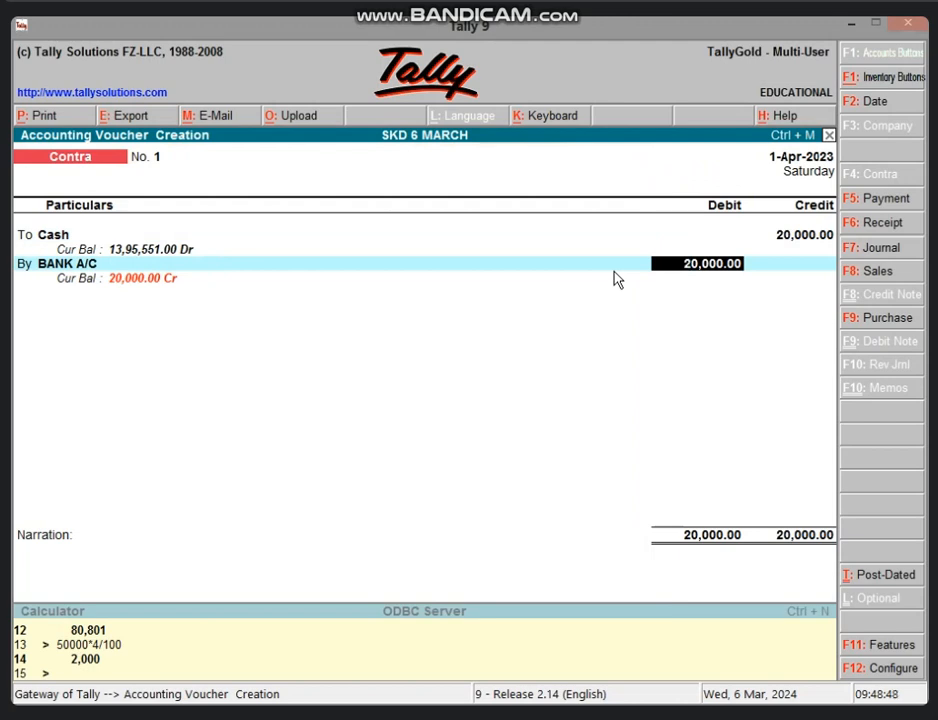
pyautogui.press('Return')
pyautogui.press('Return')
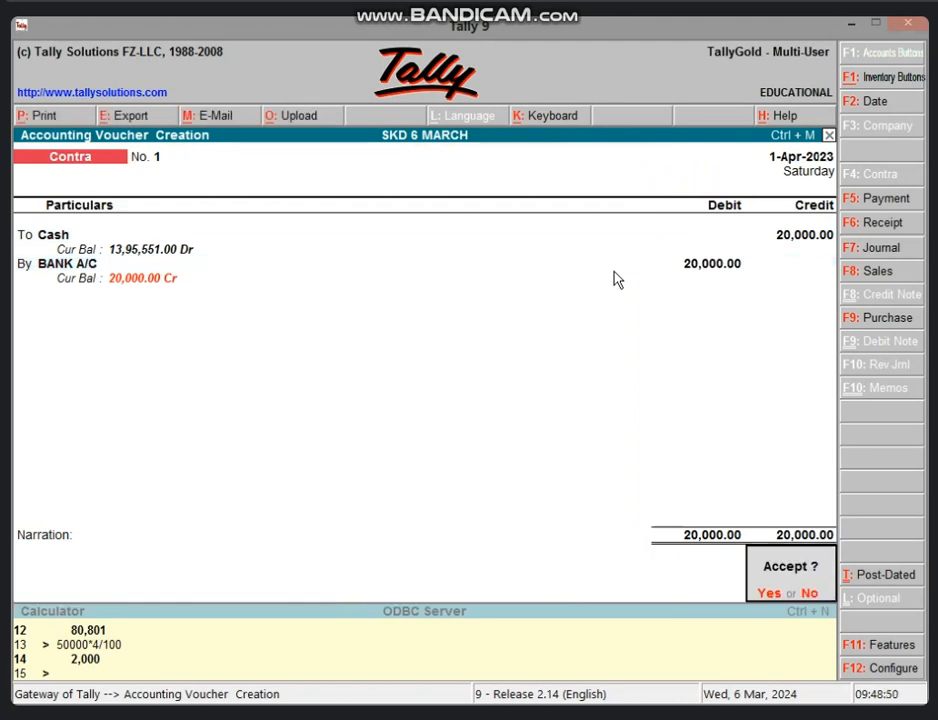
pyautogui.press('Return')
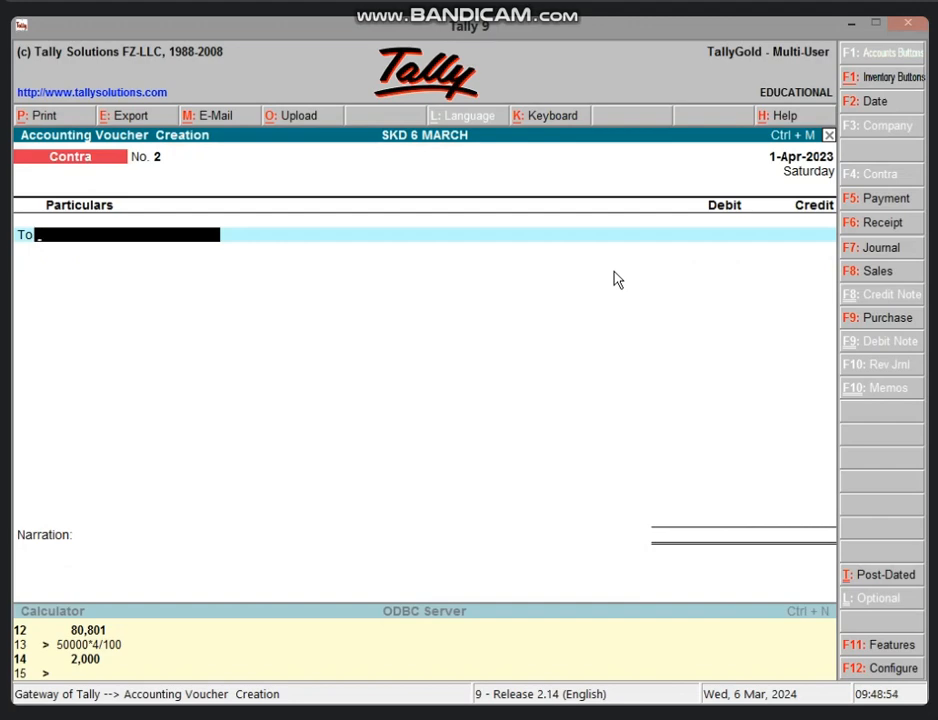
# - Quit voucher entry and reopen the accounting voucher screen
pyautogui.press('Escape')
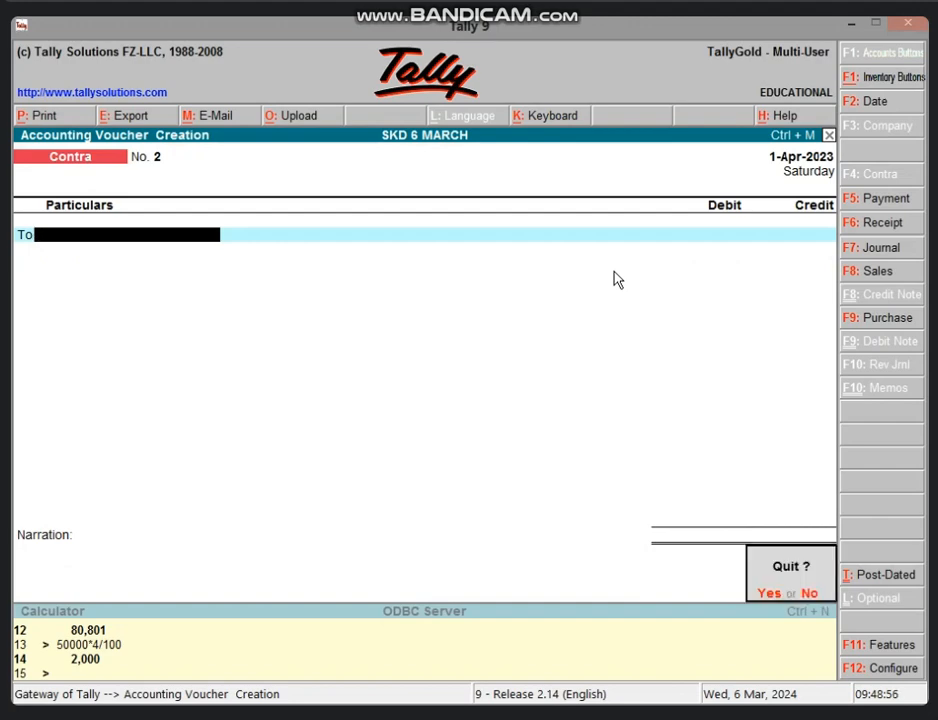
pyautogui.press('y')
pyautogui.press('v')
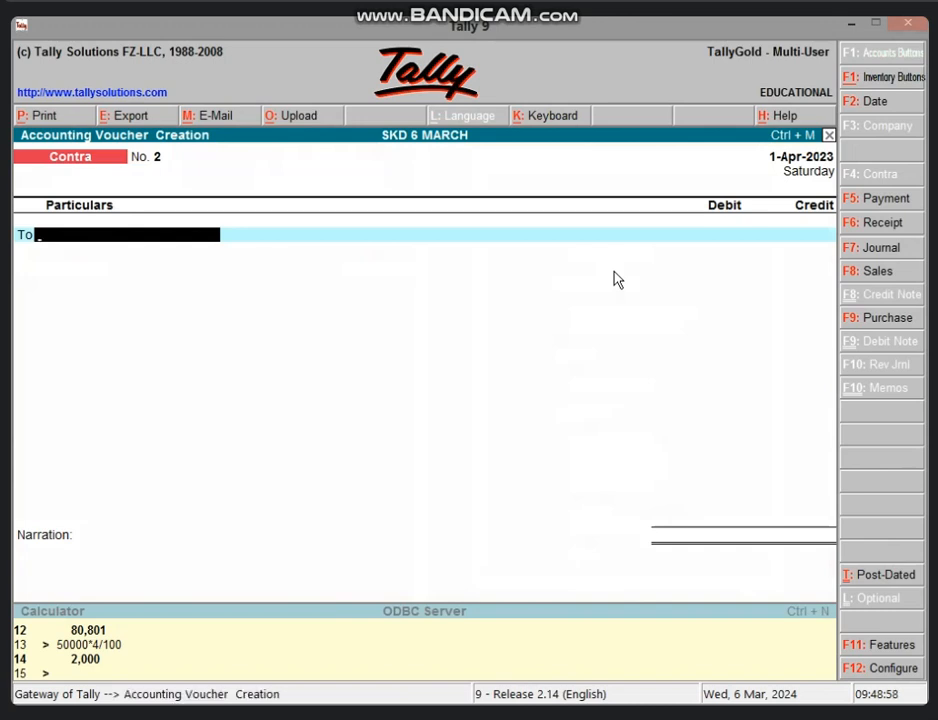
# - Start a sales voucher in voucher format, leave its reference blank, and debit BANK A/C with 45,000
pyautogui.click(884, 277)
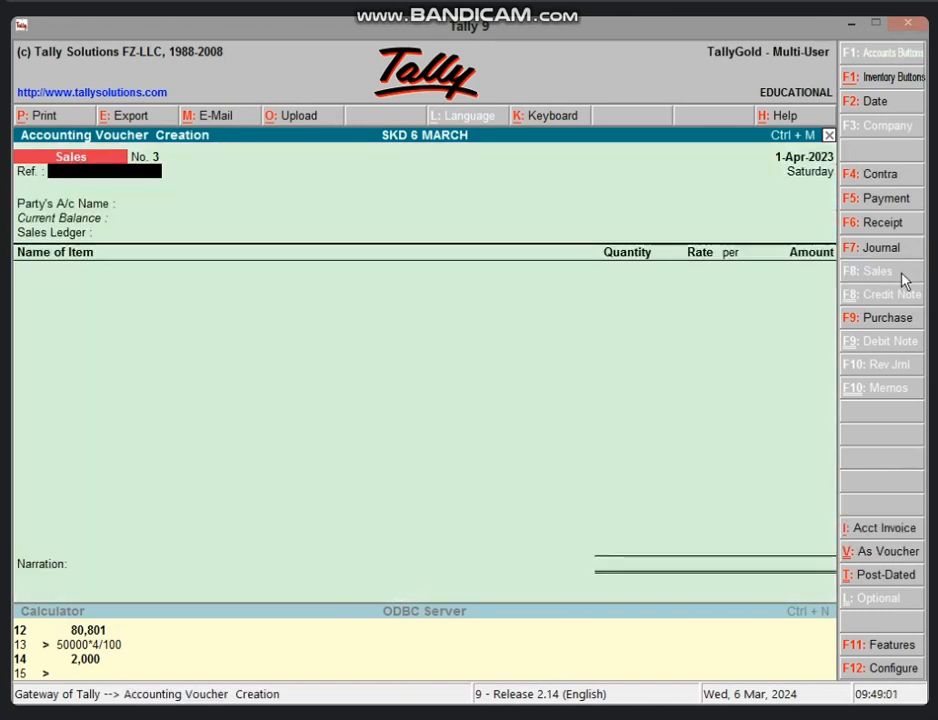
pyautogui.click(897, 556)
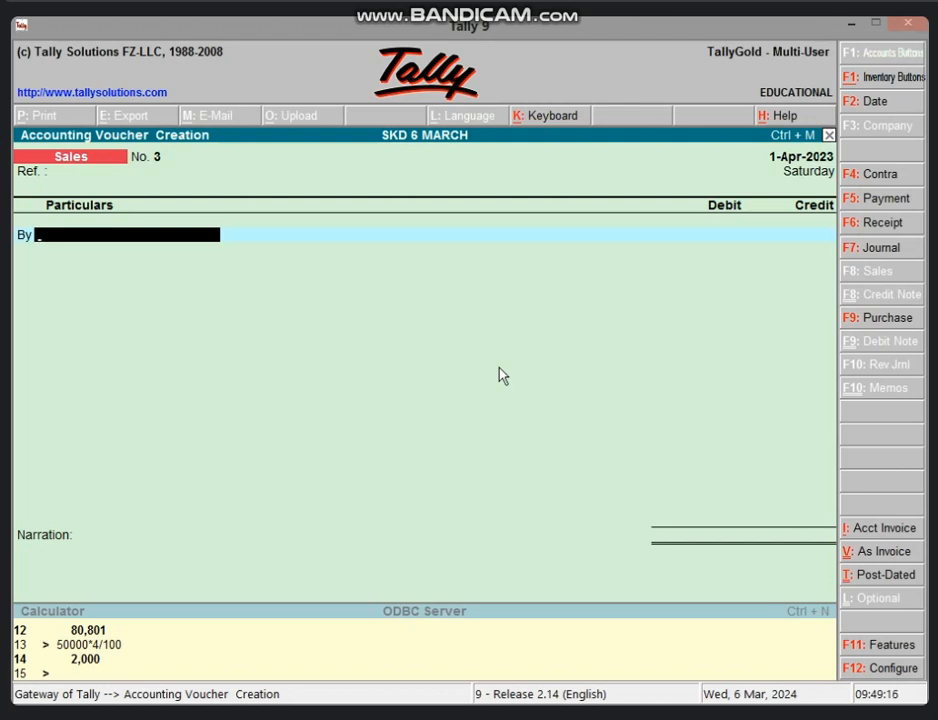
pyautogui.write('b')
pyautogui.press('Return')
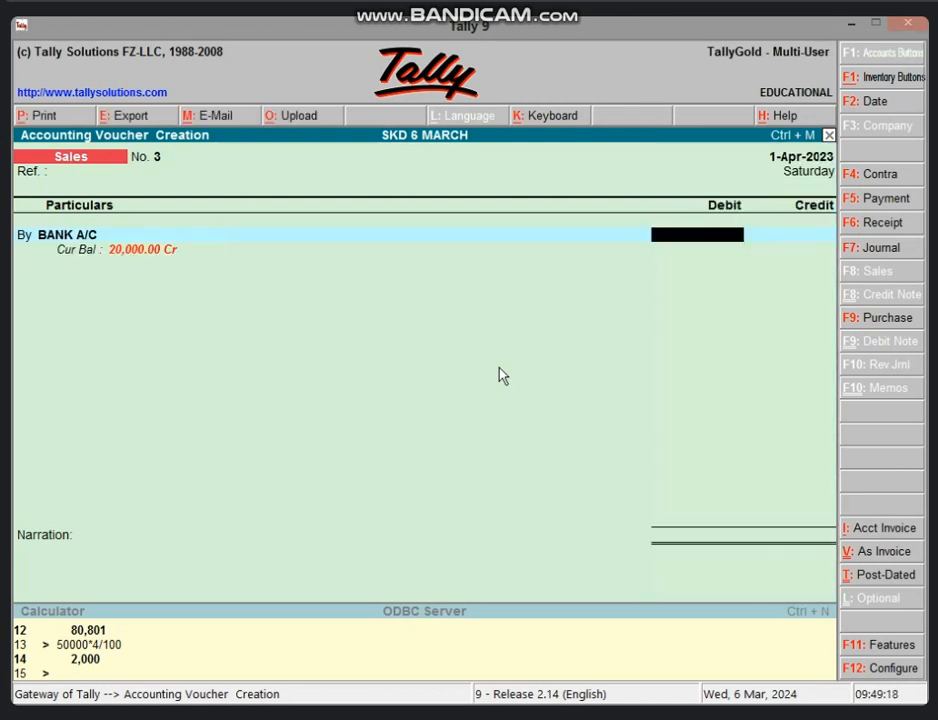
pyautogui.write('45000')
pyautogui.press('Return')
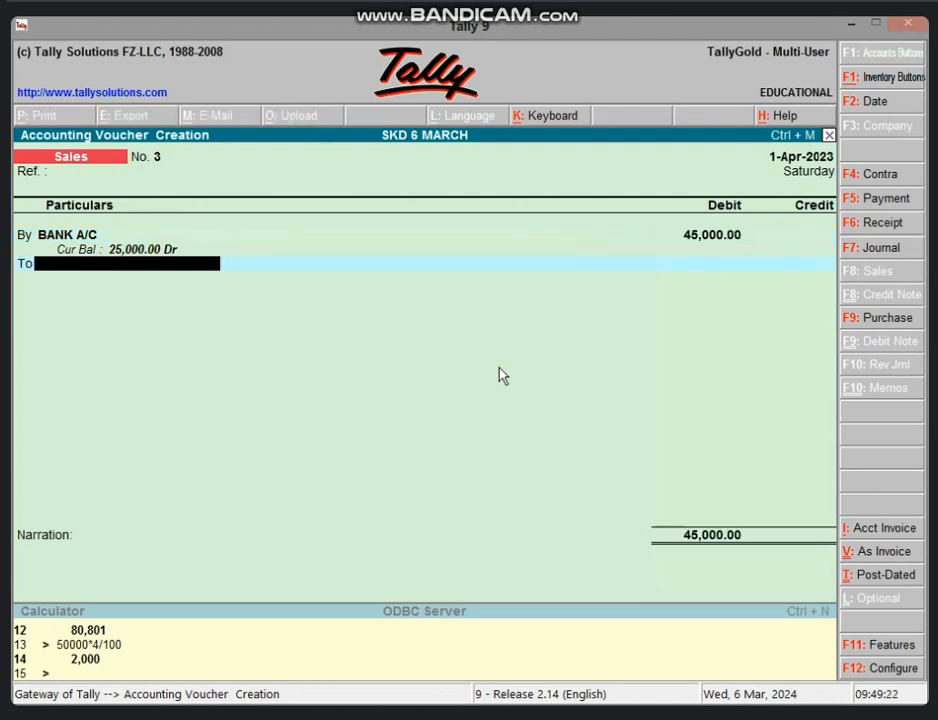
# - Credit SALES A/C with 45,000, save the sales voucher with a blank narration, and leave voucher entry
pyautogui.write('s')
pyautogui.press('Return')
pyautogui.press('Return')
pyautogui.press('Return')
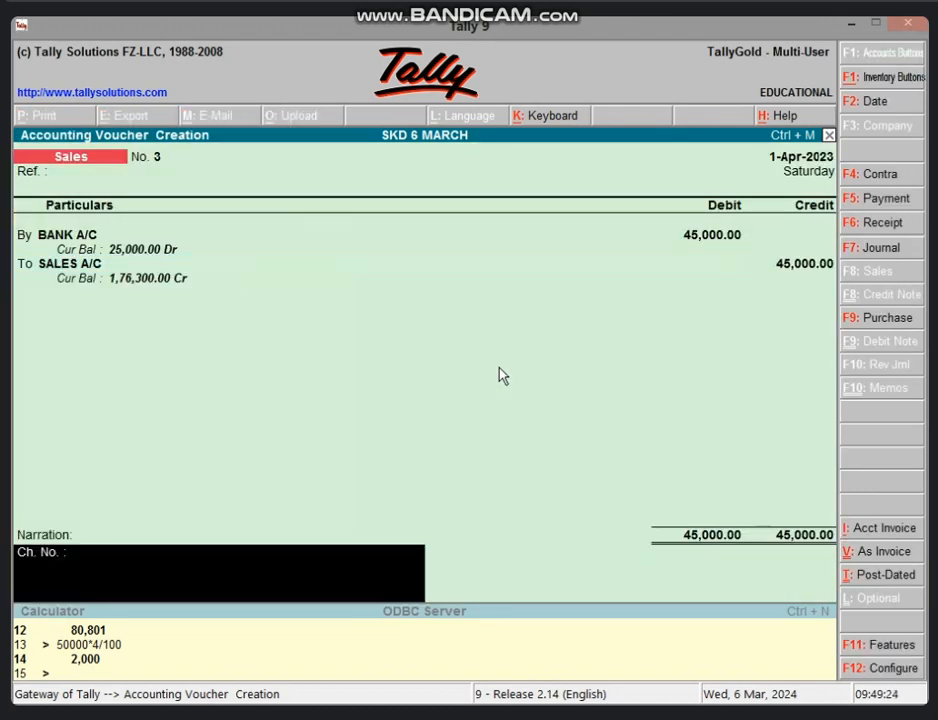
pyautogui.press('Return')
pyautogui.press('Return')
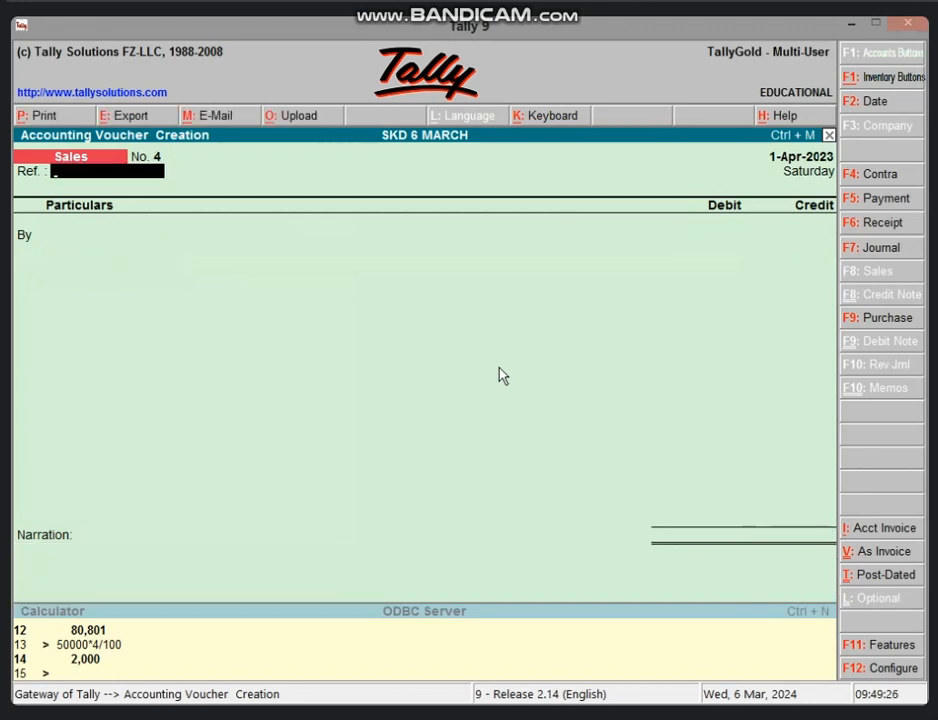
pyautogui.press('Escape')
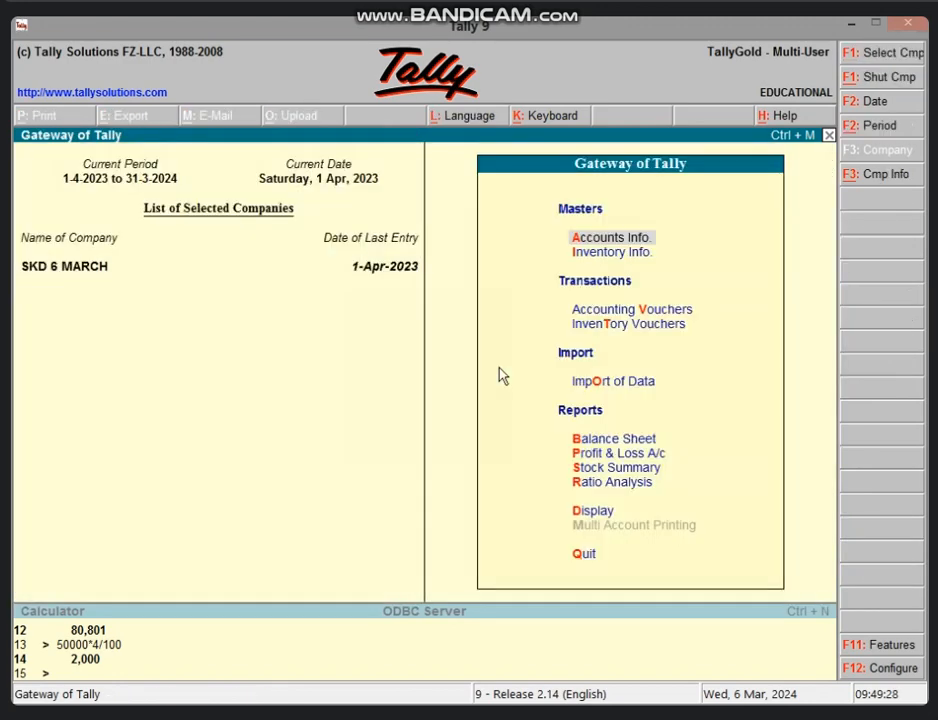
# - Review the company's Balance Sheet and Profit & Loss A/c, and return to the Gateway of Tally
pyautogui.press('b')
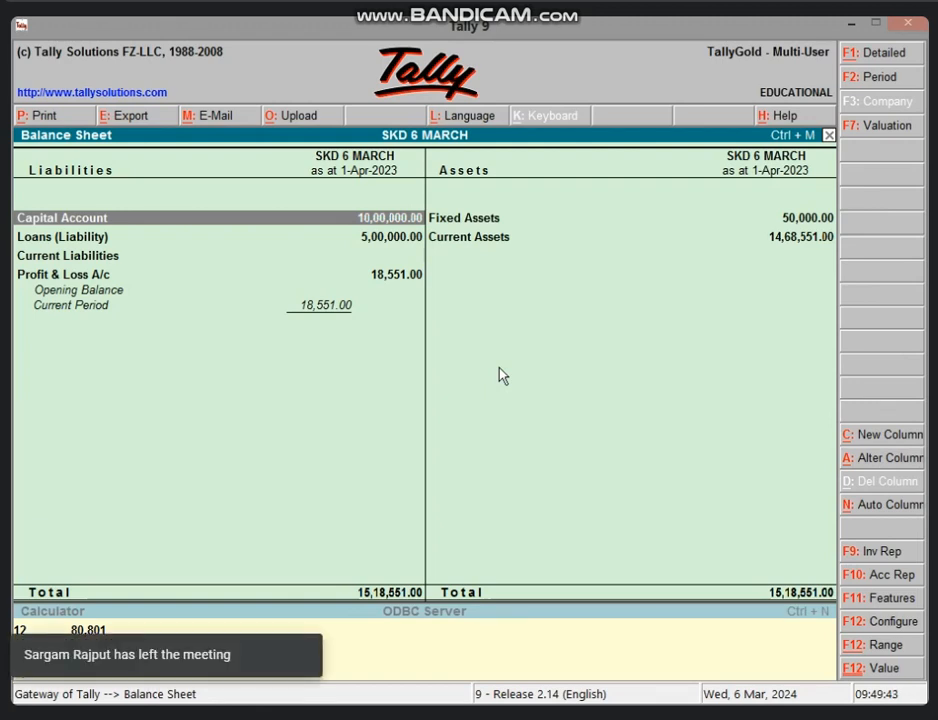
pyautogui.press('Escape')
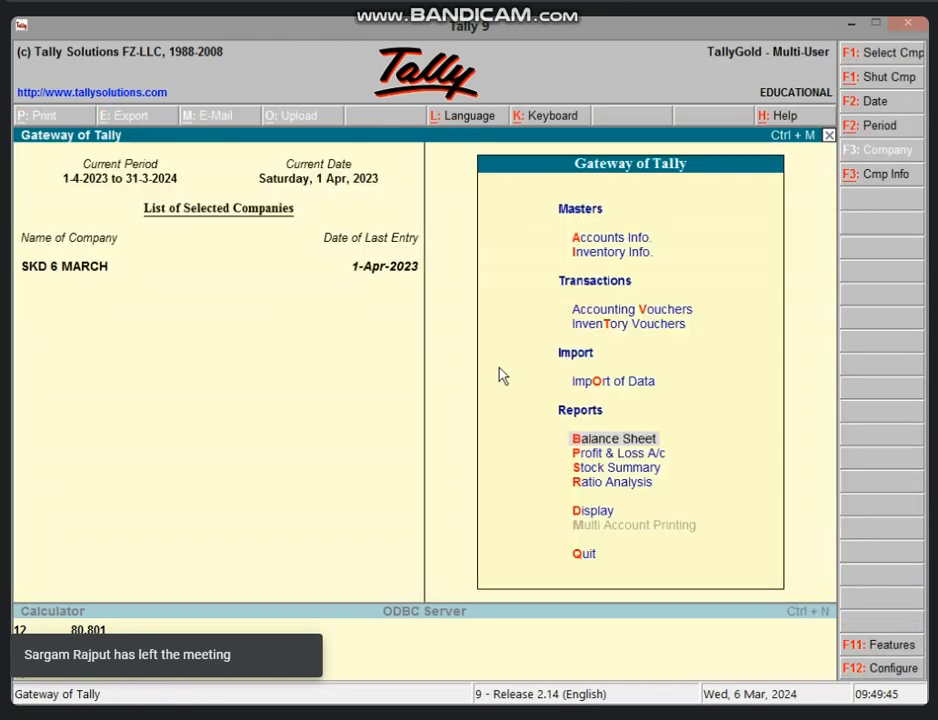
pyautogui.press('p')
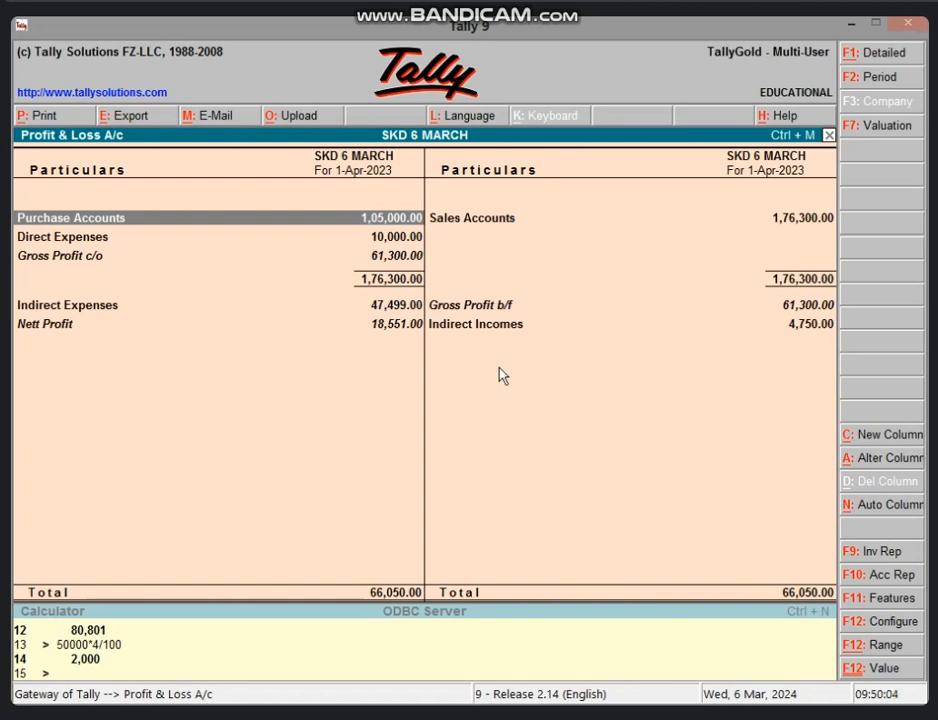
pyautogui.press('Escape')
pyautogui.press('Escape')
pyautogui.press('Escape')
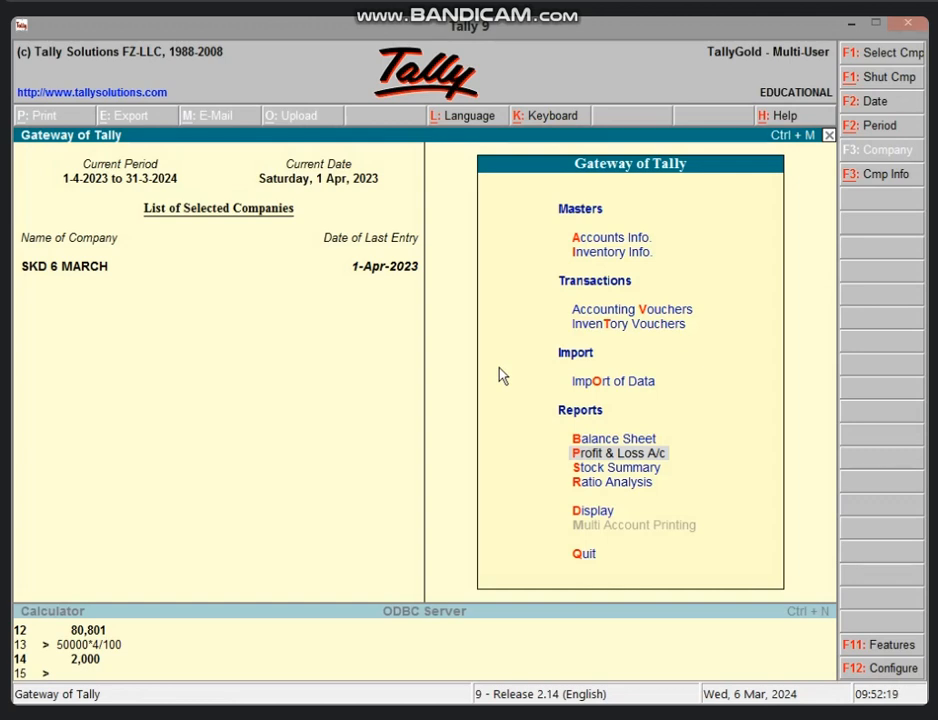
# - Display the FURNITURE A/C ledger, open its payment voucher to examine the entry, and return to the Gateway of Tally
pyautogui.press('d')
pyautogui.press('a')
pyautogui.press('l')
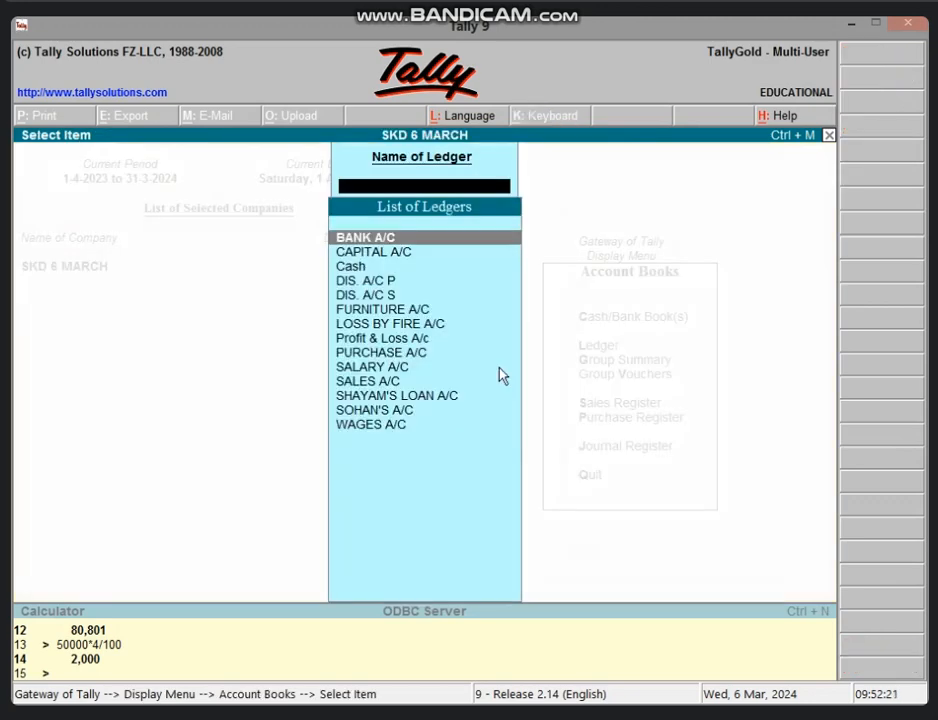
pyautogui.write('F')
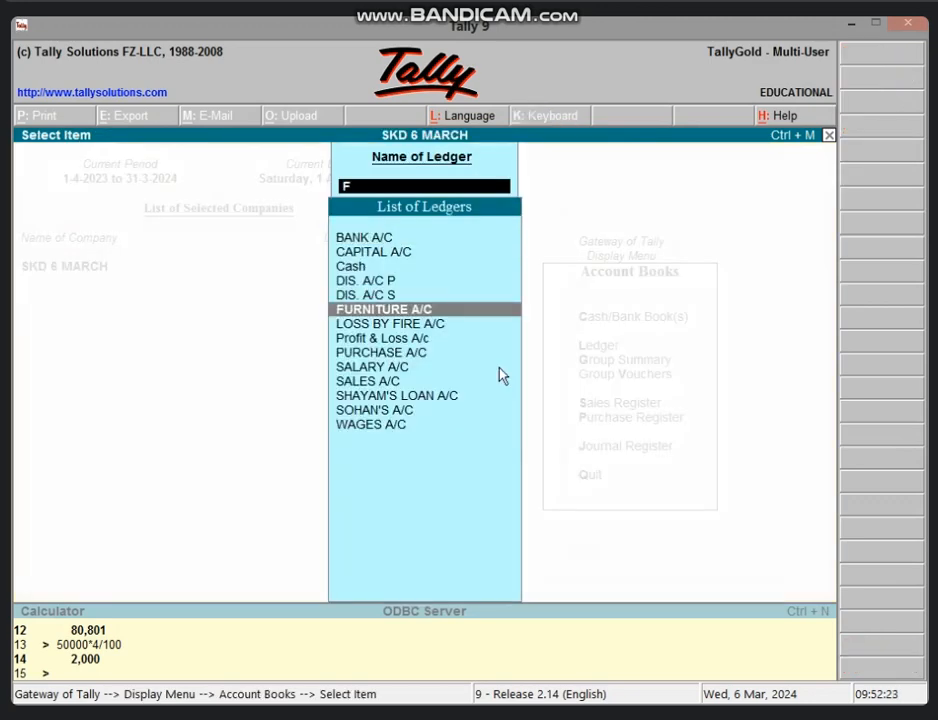
pyautogui.press('Return')
pyautogui.press('Return')
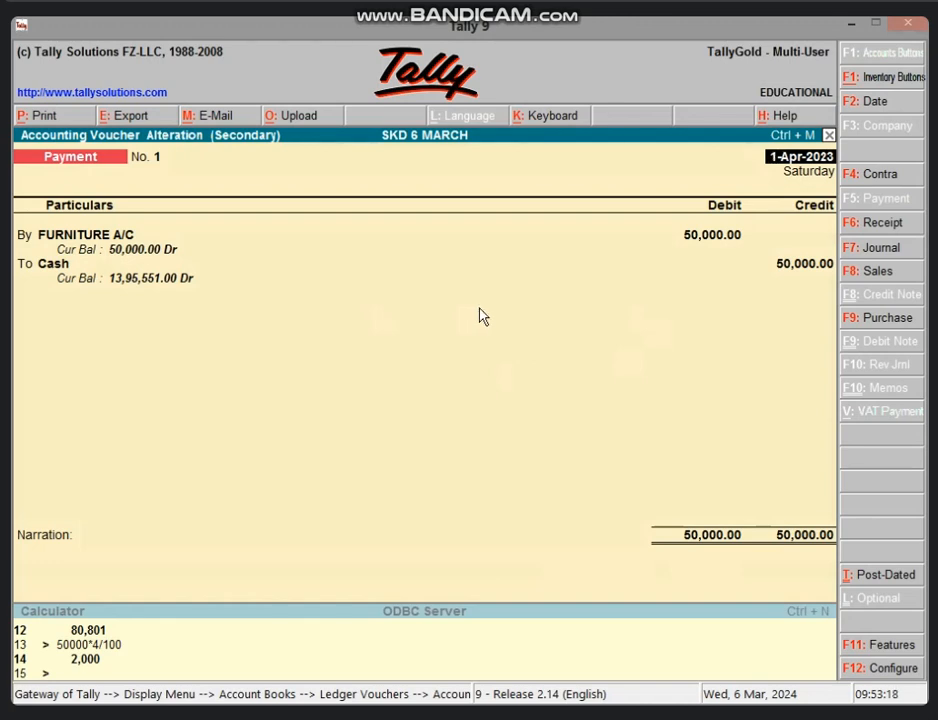
pyautogui.press('Escape')
pyautogui.press('Escape')
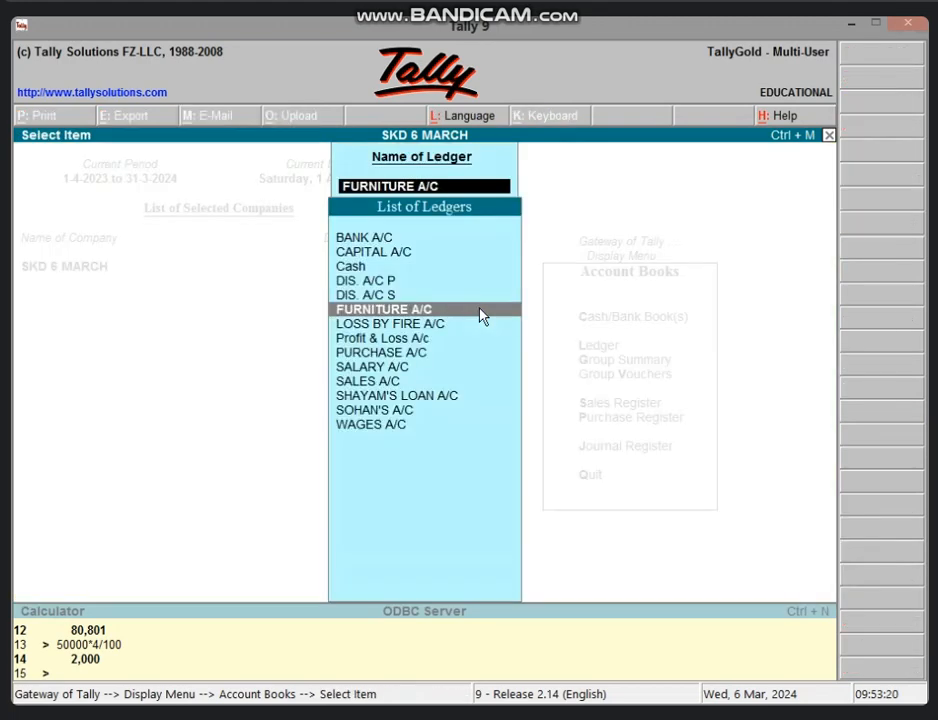
pyautogui.press('Escape')
pyautogui.press('Escape')
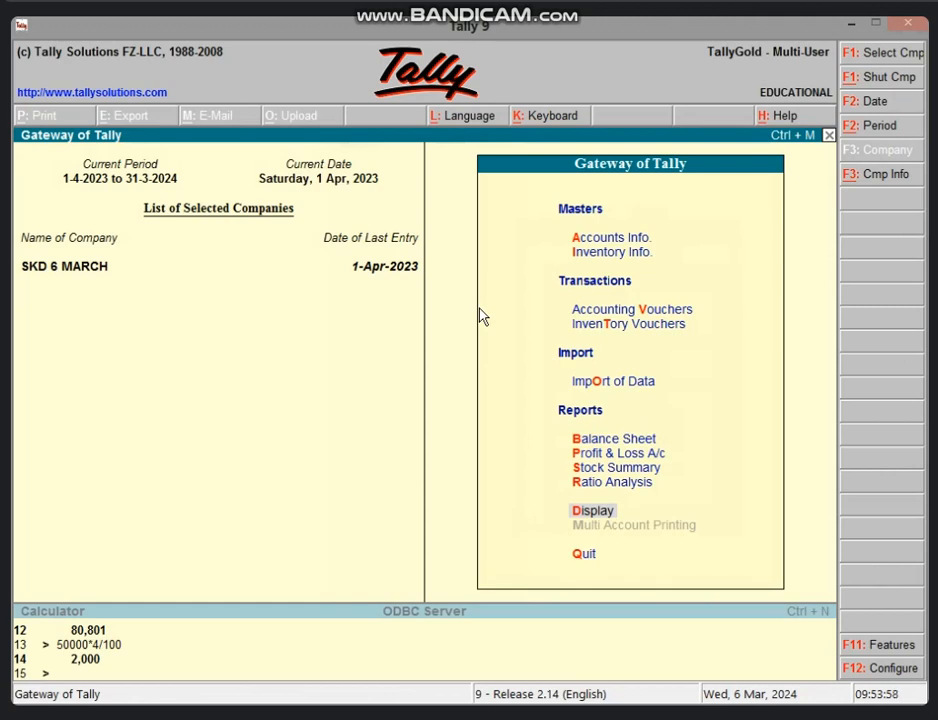
# - Start a journal voucher and create a PRINTER ledger under Fixed Assets as the debit account
pyautogui.press('v')
pyautogui.click(884, 256)
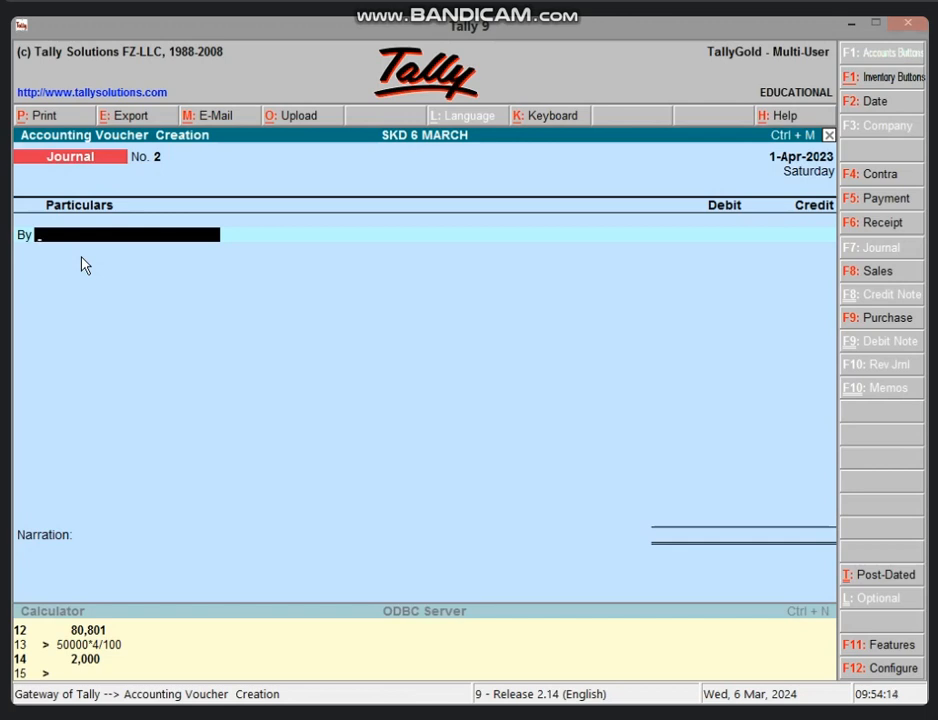
pyautogui.hotkey('alt', 'c')
pyautogui.write('PRINTER')
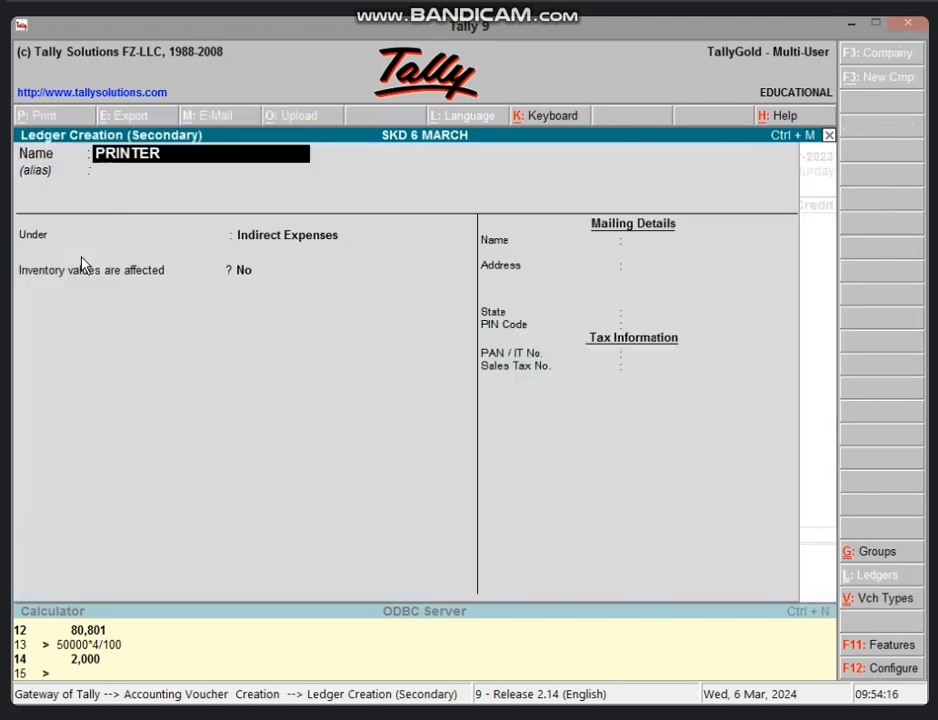
pyautogui.press('Return')
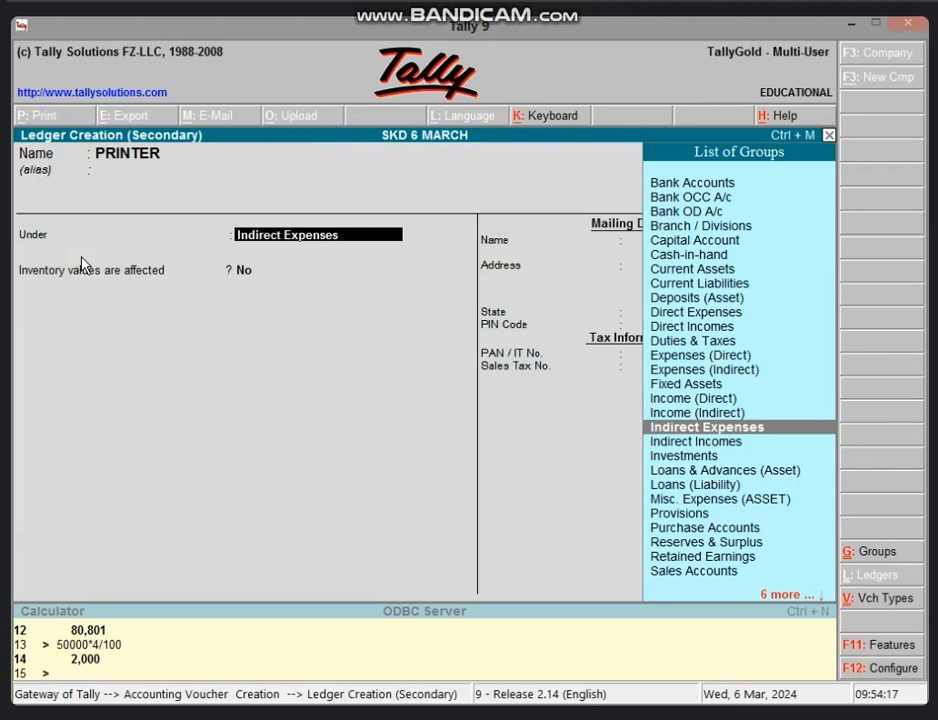
pyautogui.write('F')
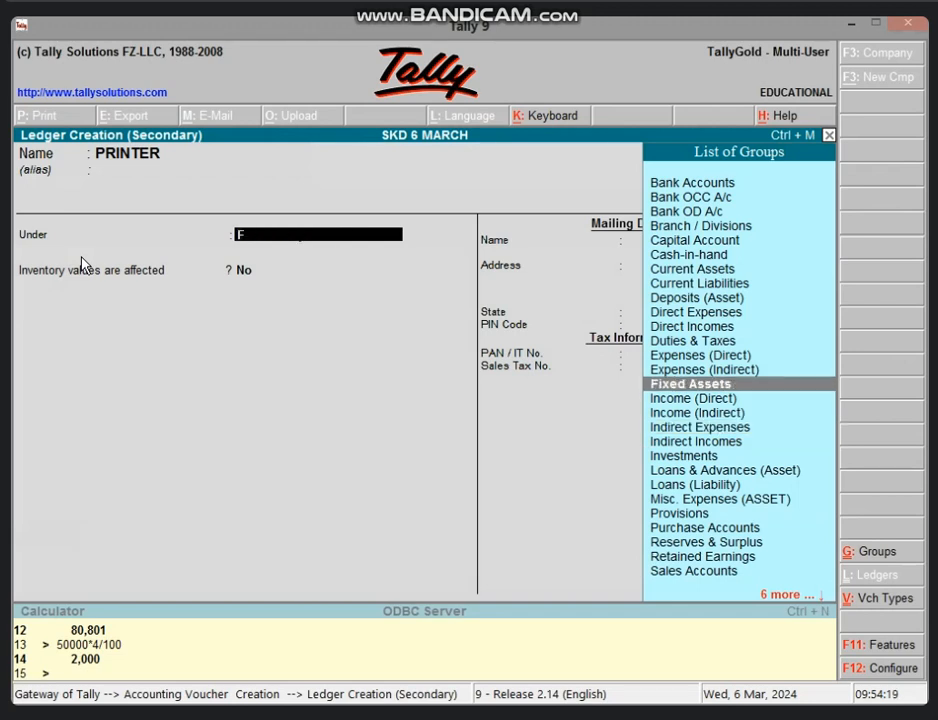
pyautogui.press('Return')
pyautogui.press('Return')
pyautogui.press('Return')
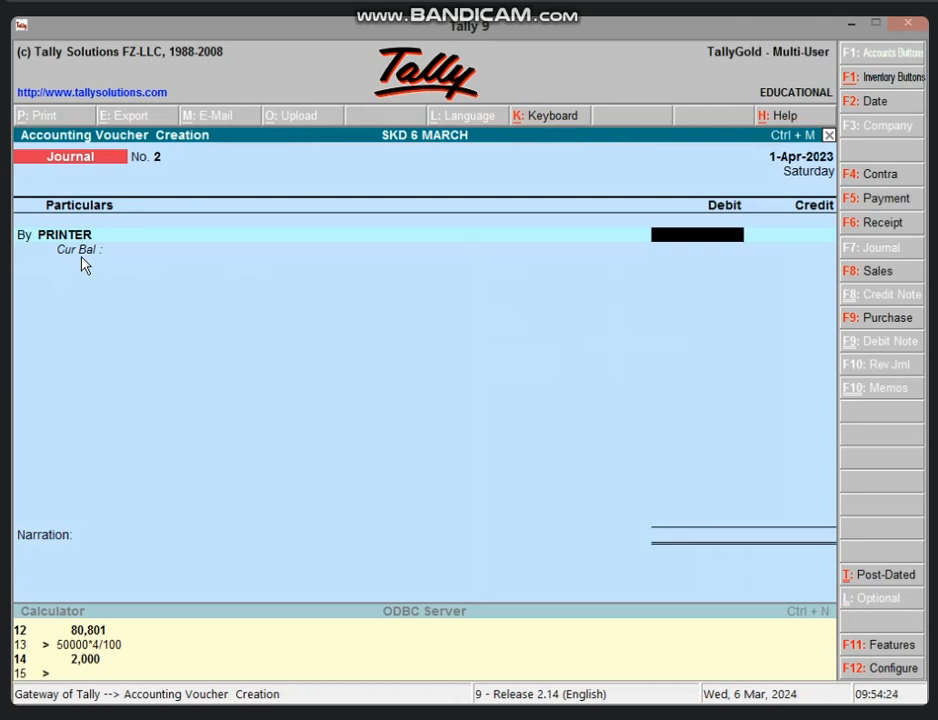
# - Debit the PRINTER ledger with 9,000 in the journal voucher
pyautogui.write('90000')
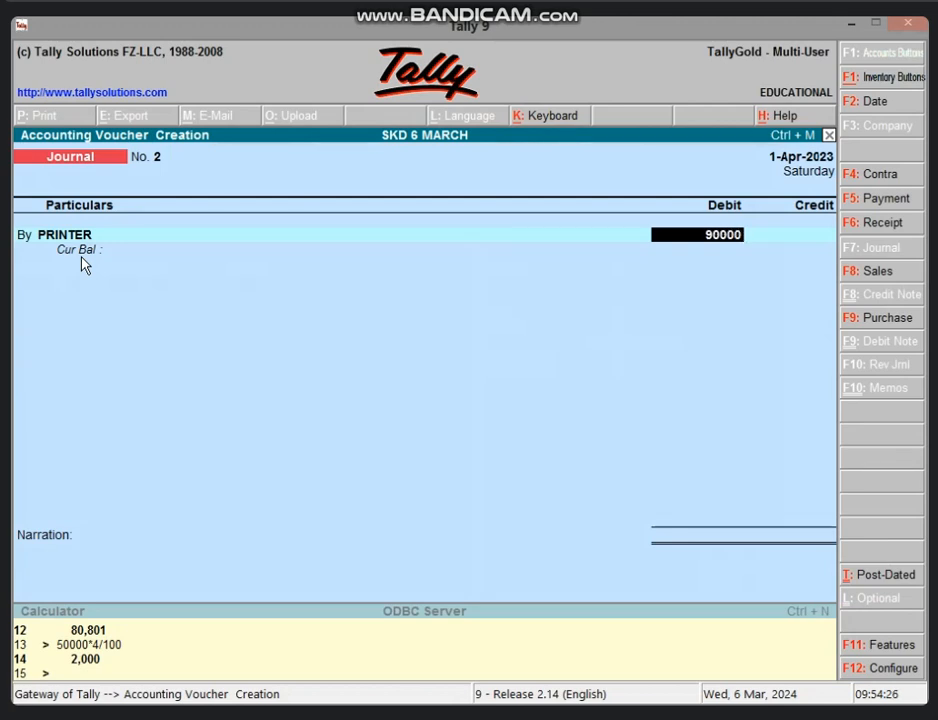
pyautogui.press('Return')
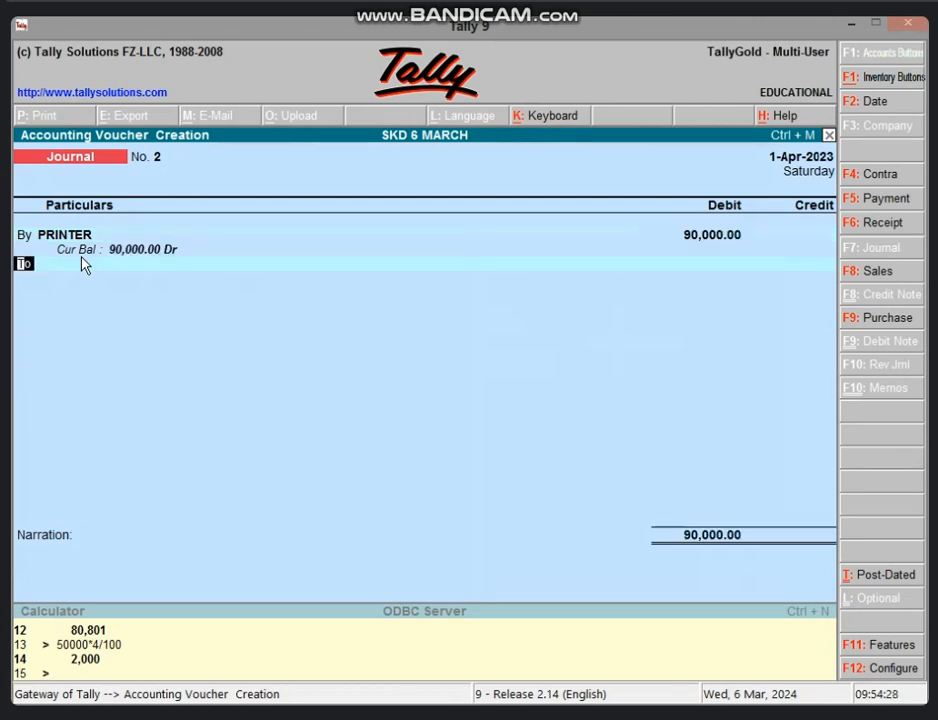
pyautogui.press('BackSpace')
pyautogui.write('9000')
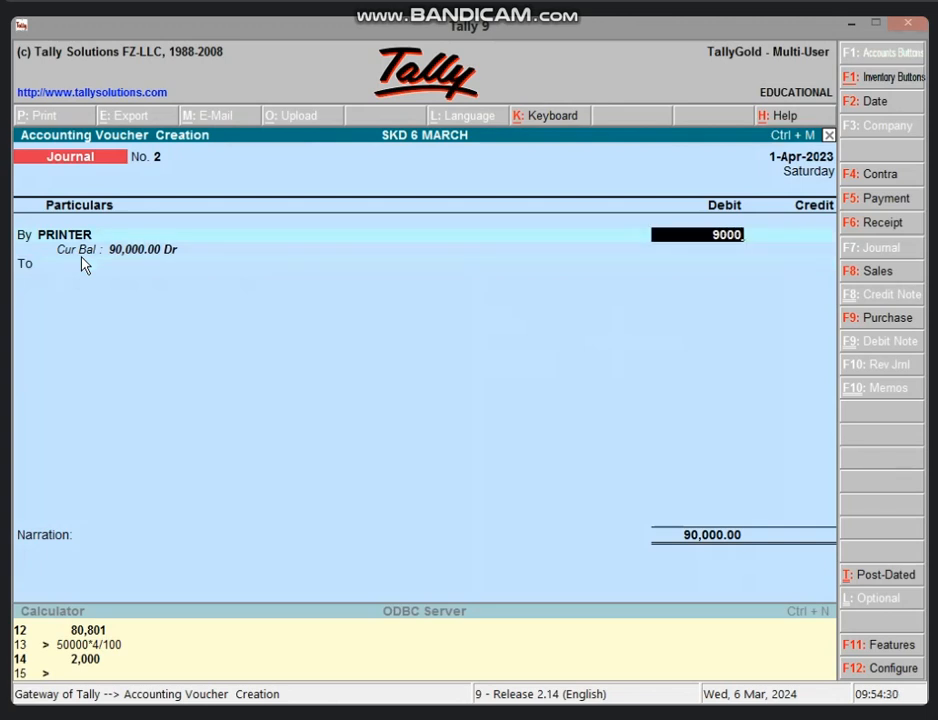
pyautogui.press('Return')
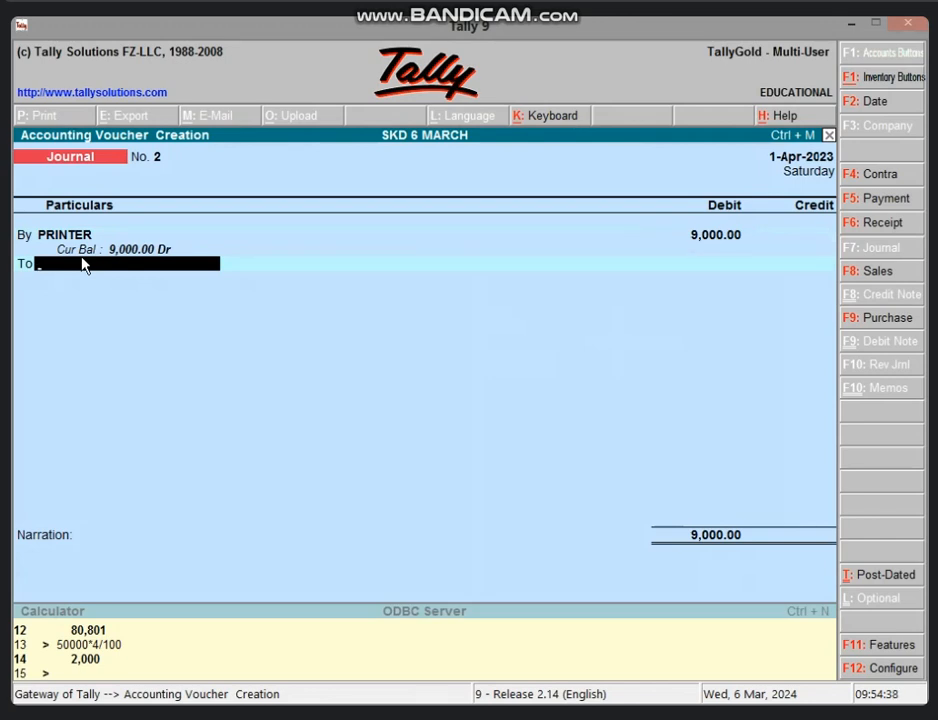
# - Begin a new ledger for the credit line, named as the supplier's personal account, and place it under Sundry Creditors
pyautogui.hotkey('alt', 'c')
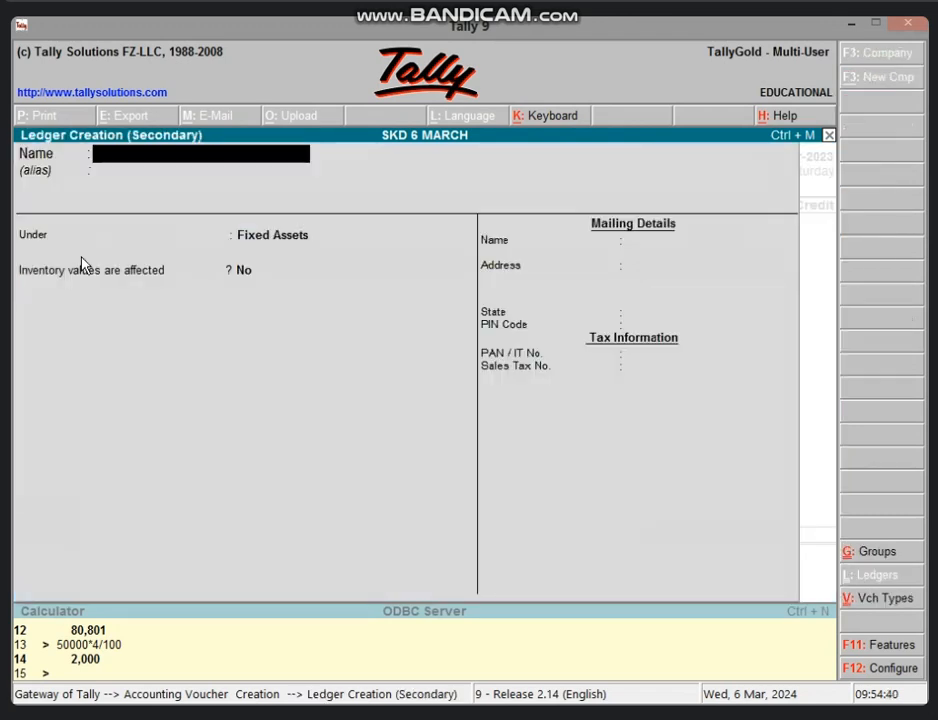
pyautogui.write("RAM'S A/C")
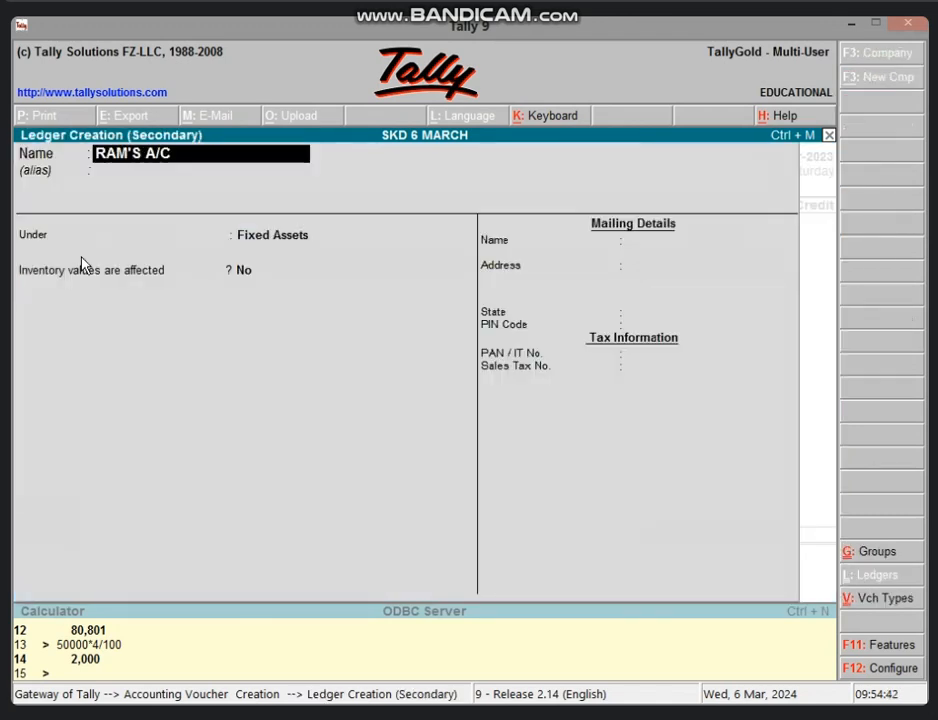
pyautogui.press('Return')
pyautogui.press('Return')
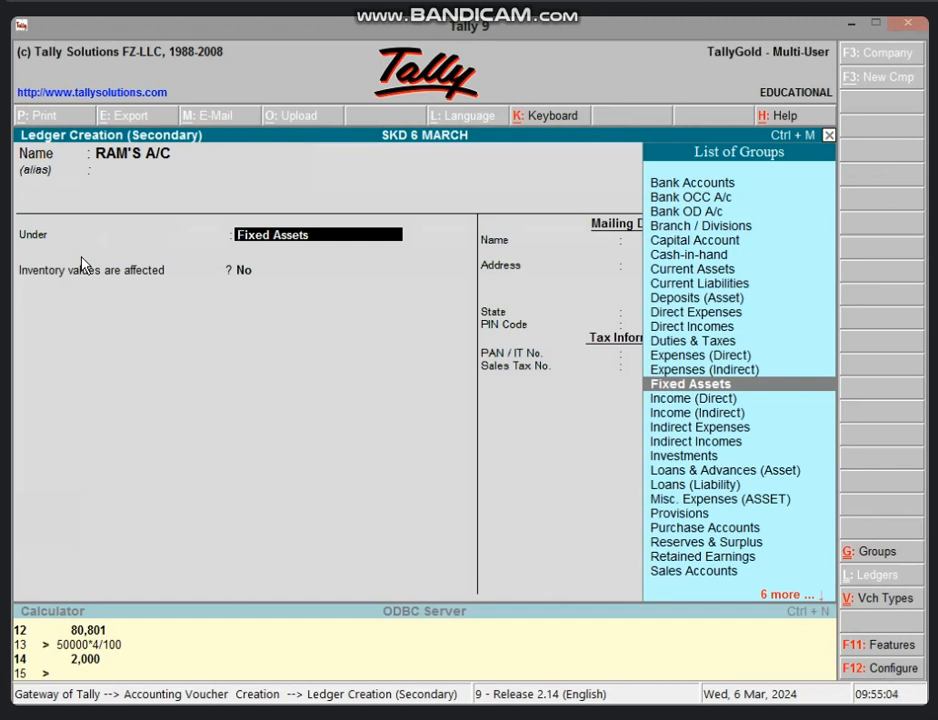
pyautogui.write('S')
pyautogui.press('Down')
pyautogui.press('Down')
pyautogui.press('Down')
pyautogui.press('Down')
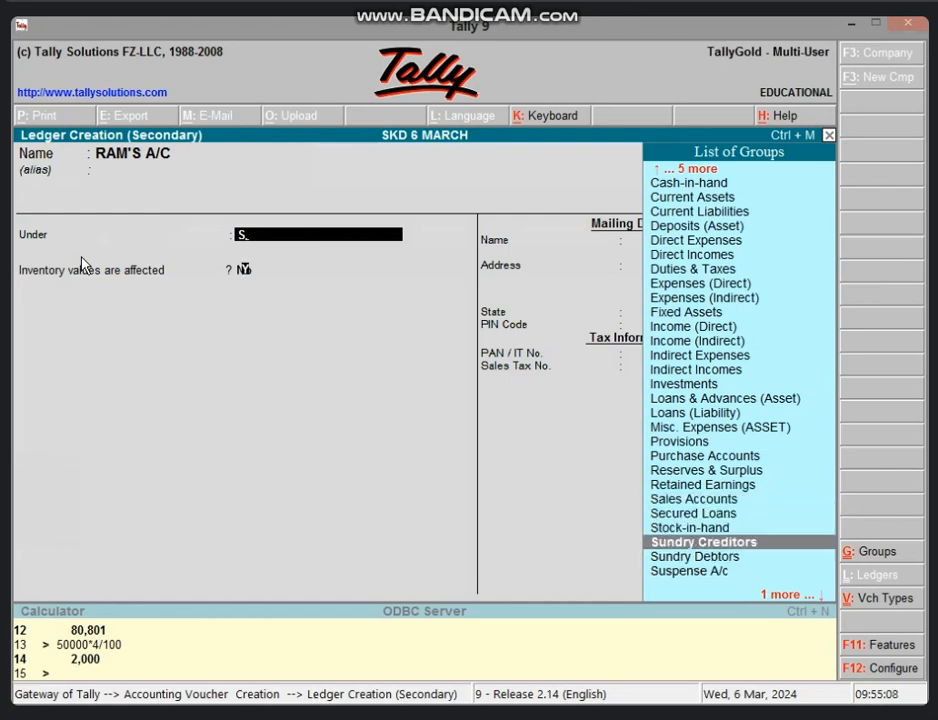
pyautogui.press('Return')
# - Keep bill-by-bill balances enabled, leave the credit period and address details at their defaults, and save the supplier's ledger
pyautogui.press('Return')
pyautogui.press('Return')
pyautogui.press('Return')
pyautogui.press('Return')
pyautogui.press('Return')
pyautogui.press('Return')
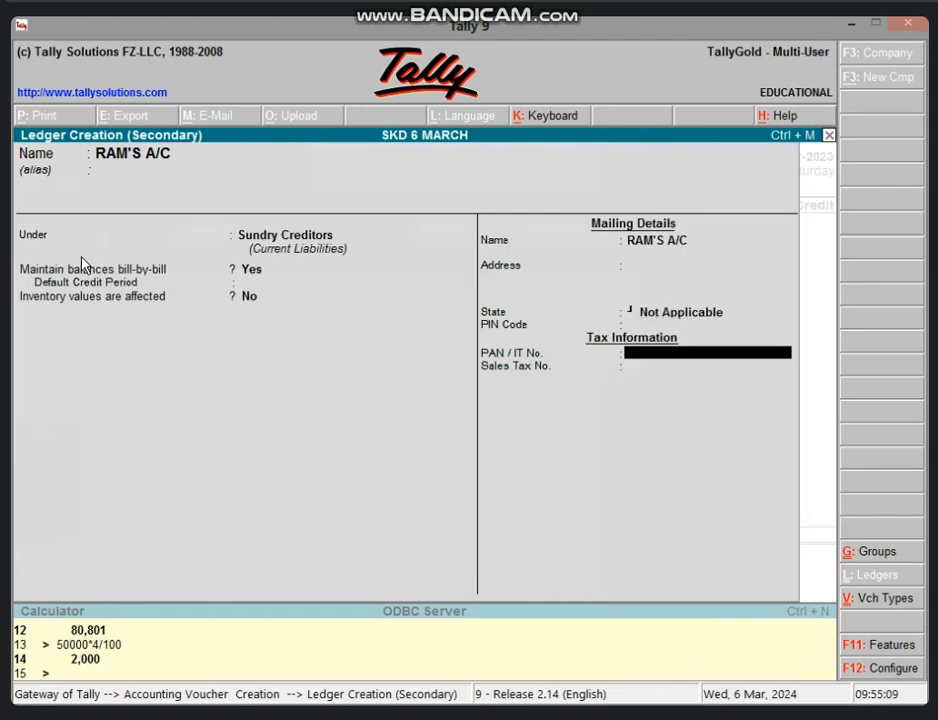
pyautogui.hotkey('ctrl', 'a')
# - Credit the supplier's ledger with 9,000 as New Ref 2 without a due date, and save the journal voucher with a blank narration
pyautogui.press('Return')
pyautogui.press('Return')
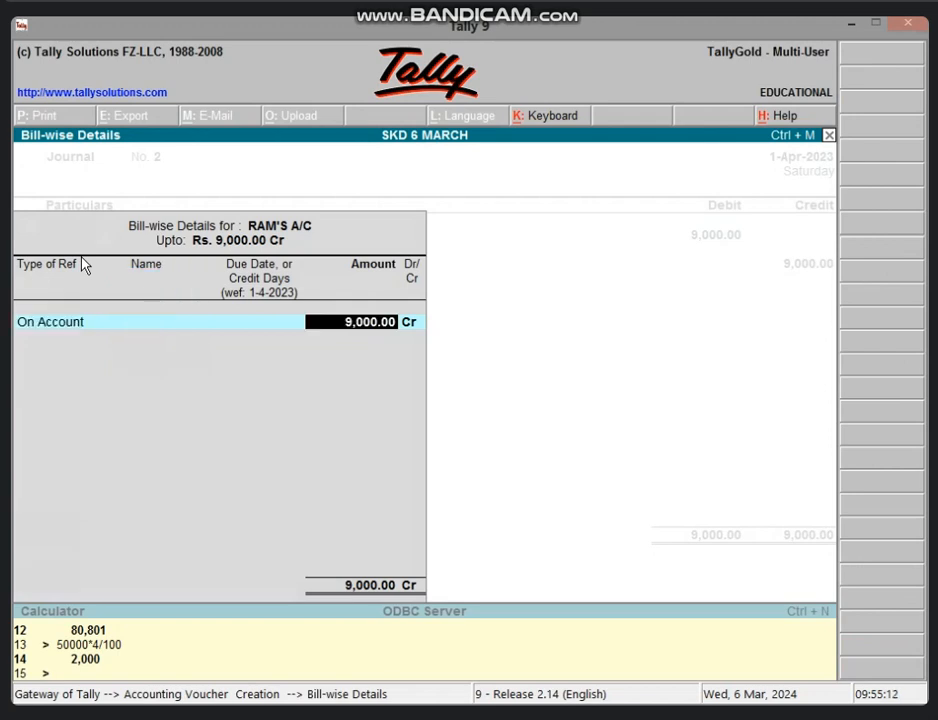
pyautogui.press('BackSpace')
pyautogui.press('Up')
pyautogui.press('Return')
pyautogui.press('Return')
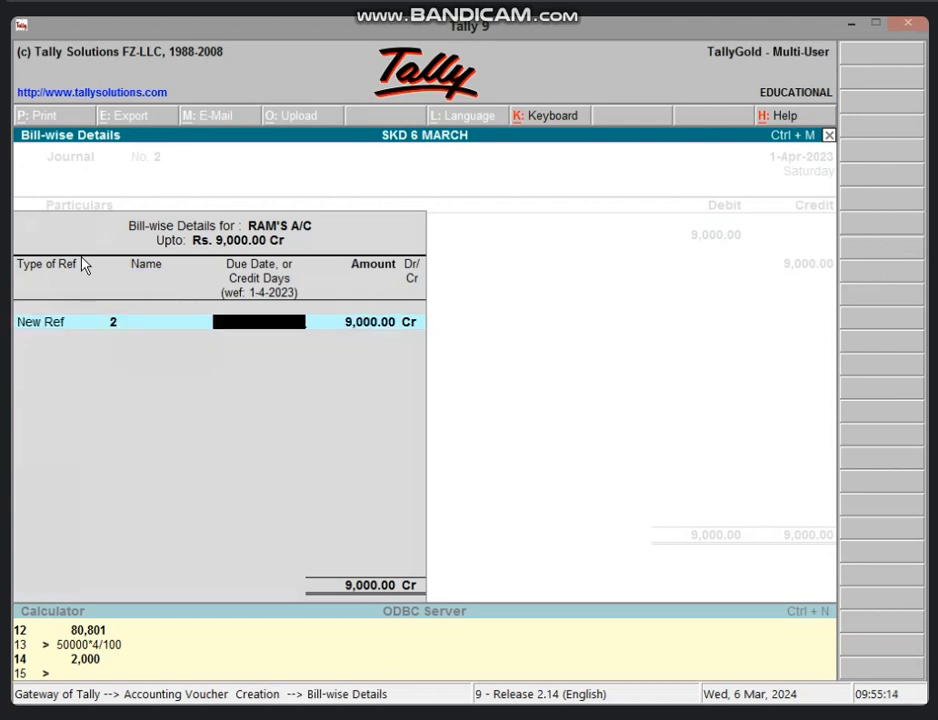
pyautogui.press('Return')
pyautogui.press('Return')
pyautogui.press('Return')
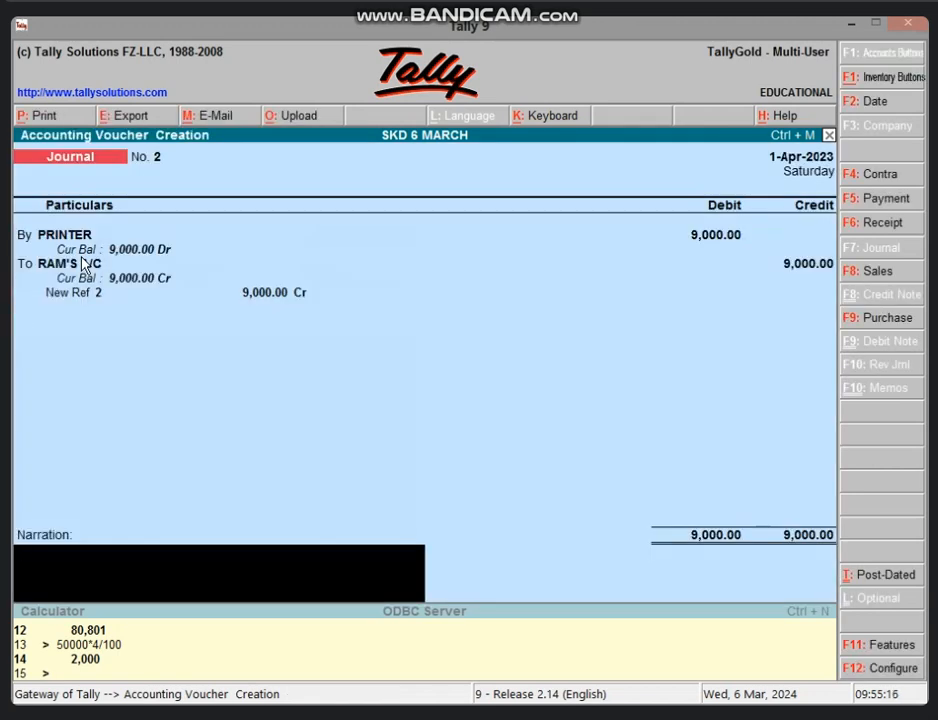
pyautogui.press('Return')
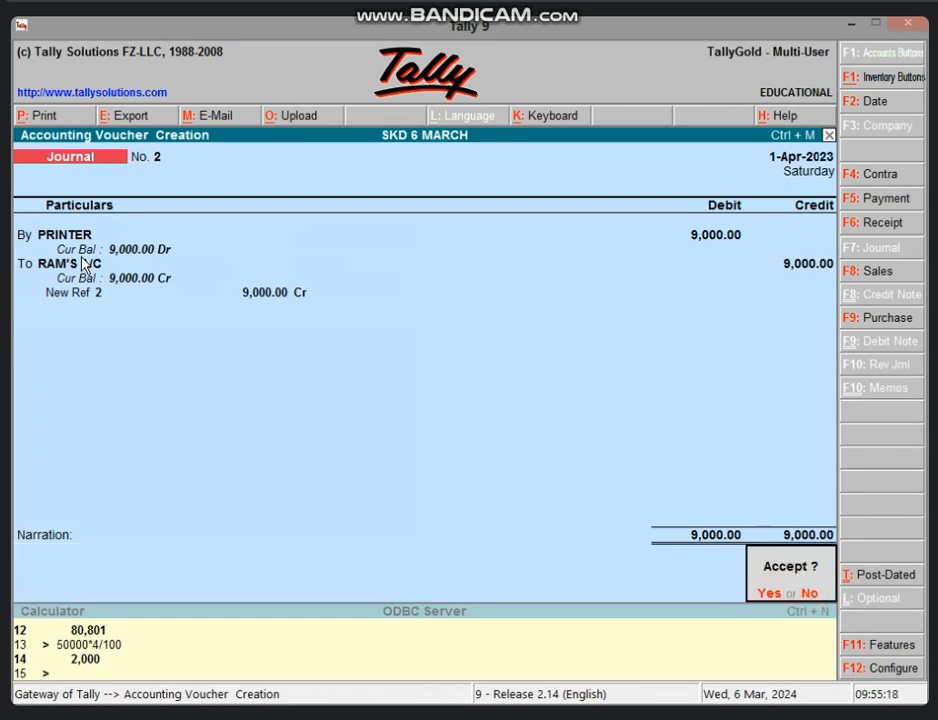
pyautogui.press('Return')
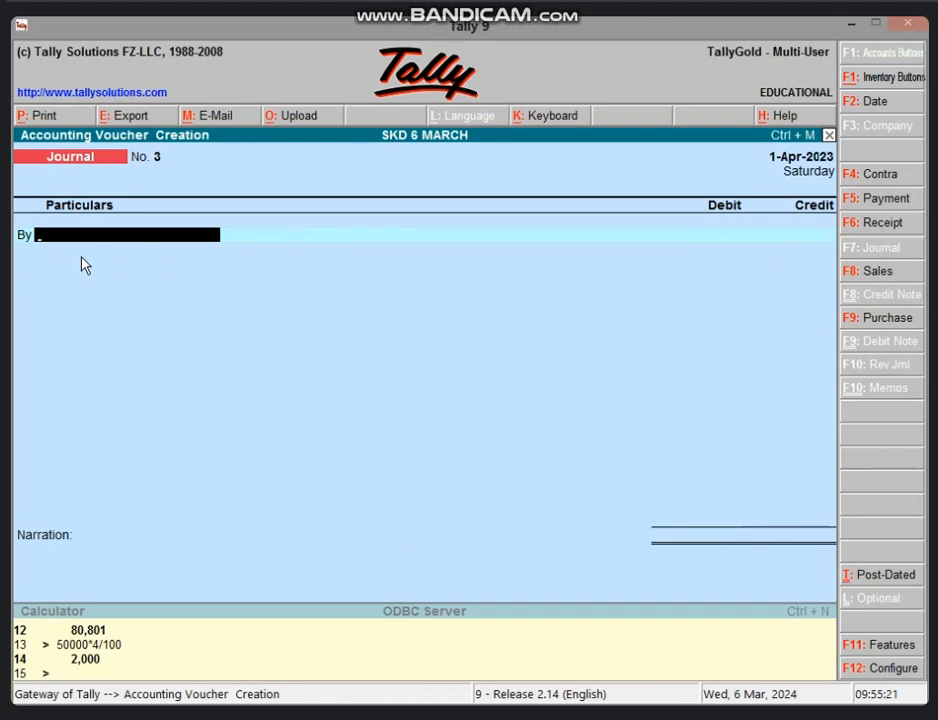
# - Start a new receipt voucher dated 1-Apr-2023 and credit FURNITURE A/C with 50,000
pyautogui.press('Escape')
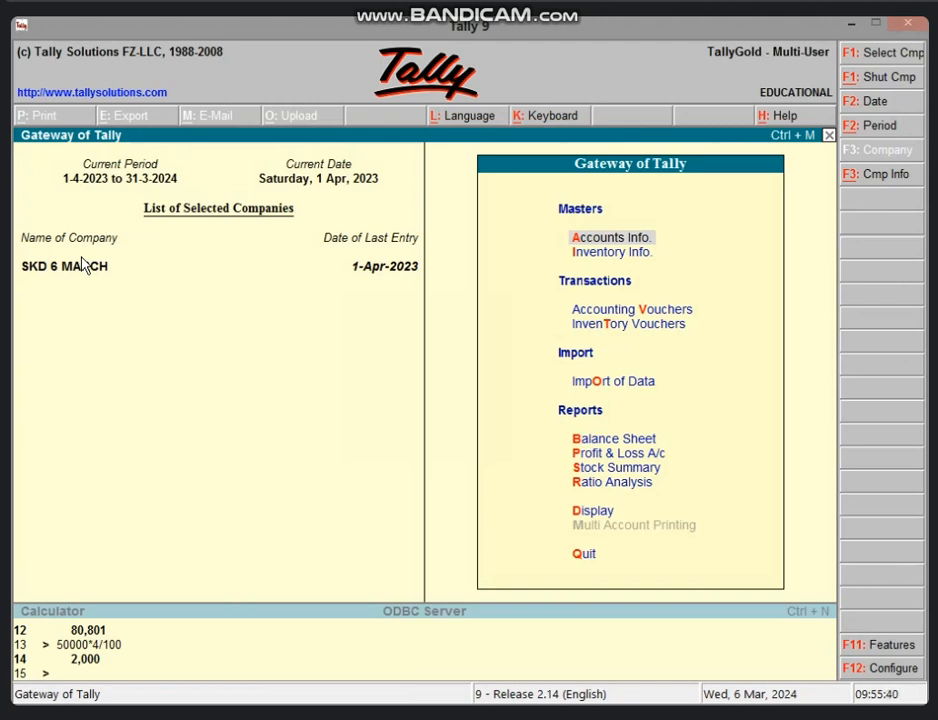
pyautogui.press('v')
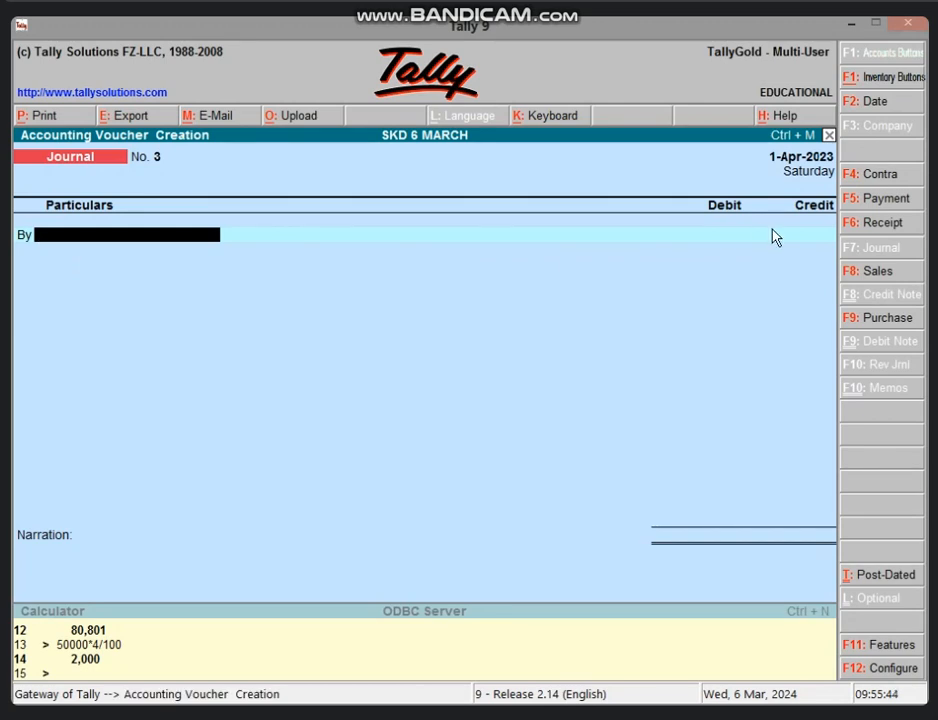
pyautogui.click(878, 226)
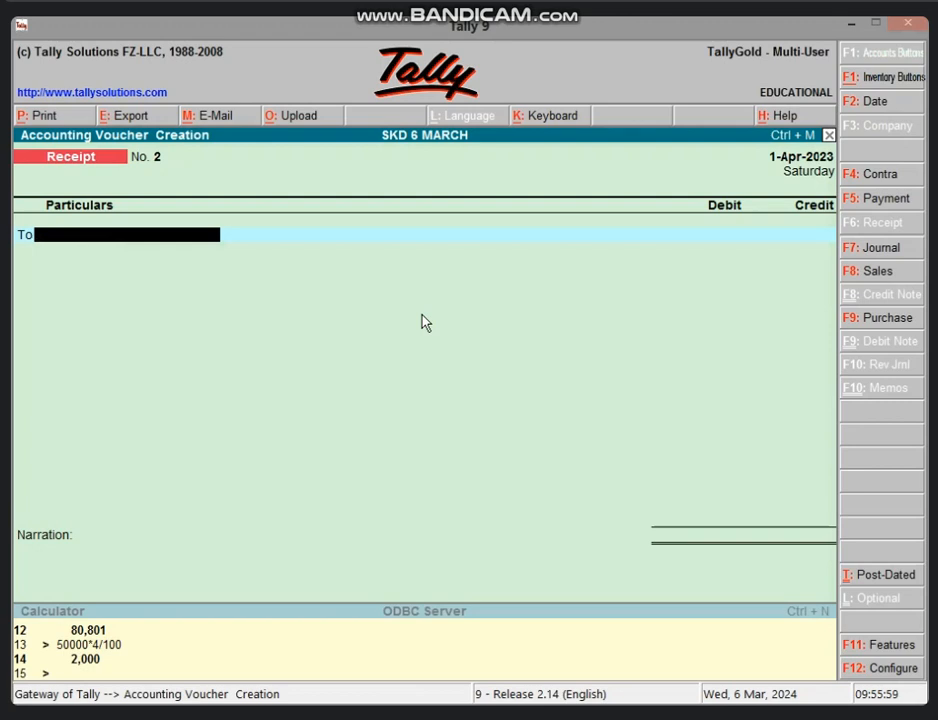
pyautogui.write('F')
pyautogui.press('Return')
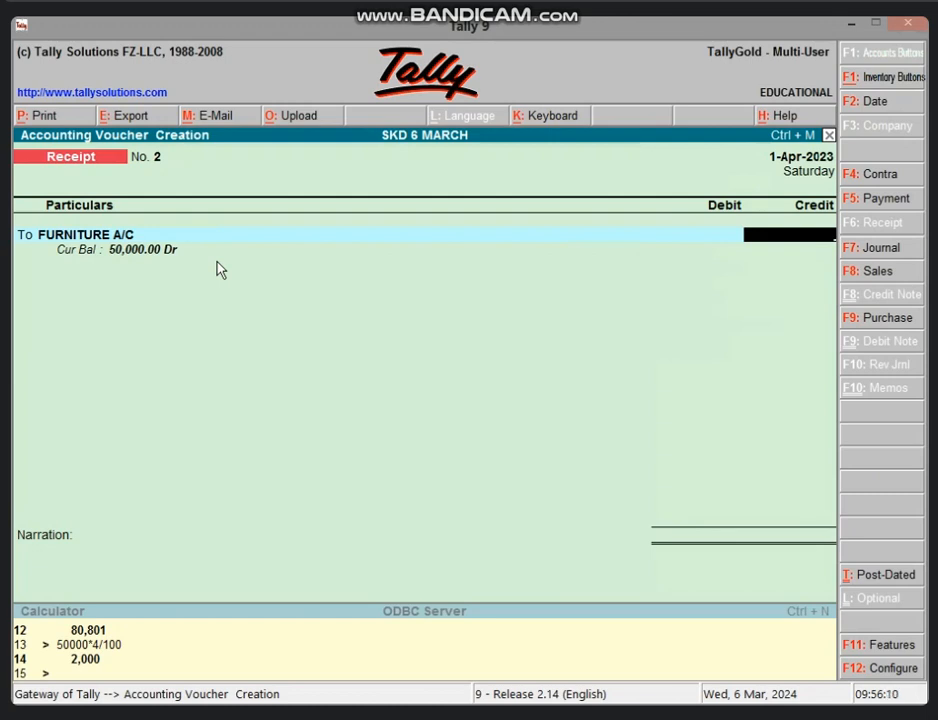
pyautogui.write('50,000')
pyautogui.press('Return')
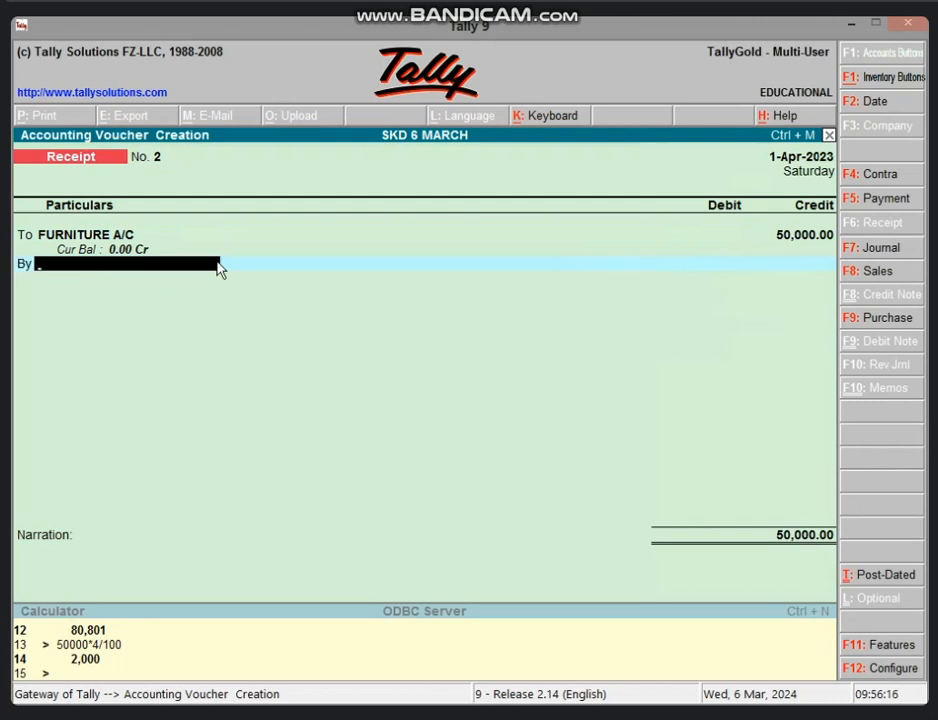
# - Debit Cash with 50,000, save the receipt voucher with a blank narration, and return to the Gateway of Tally
pyautogui.write('C')
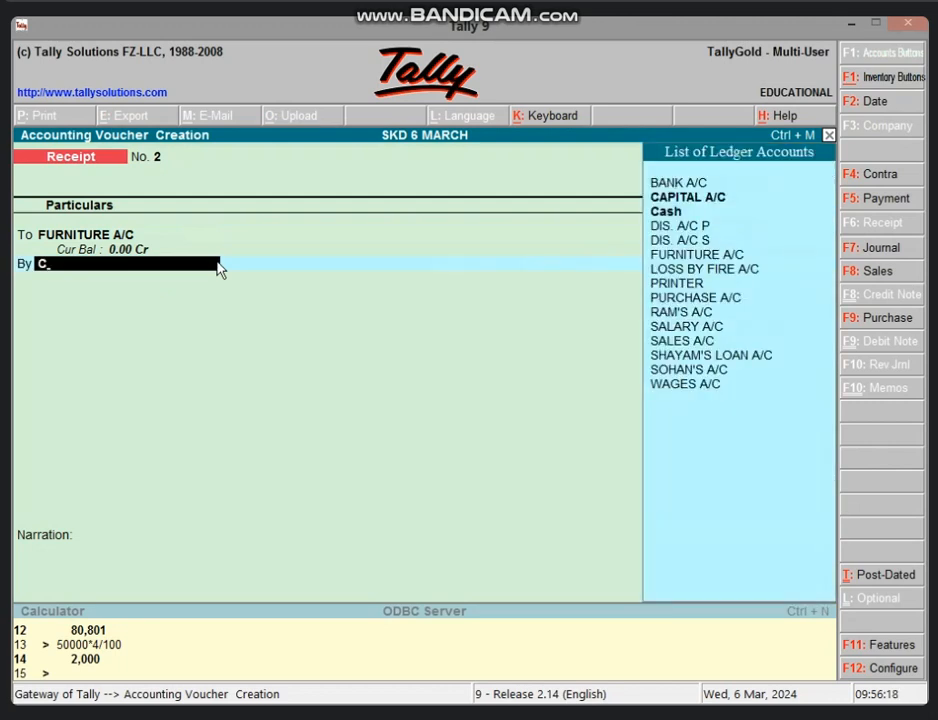
pyautogui.press('Down')
pyautogui.press('Return')
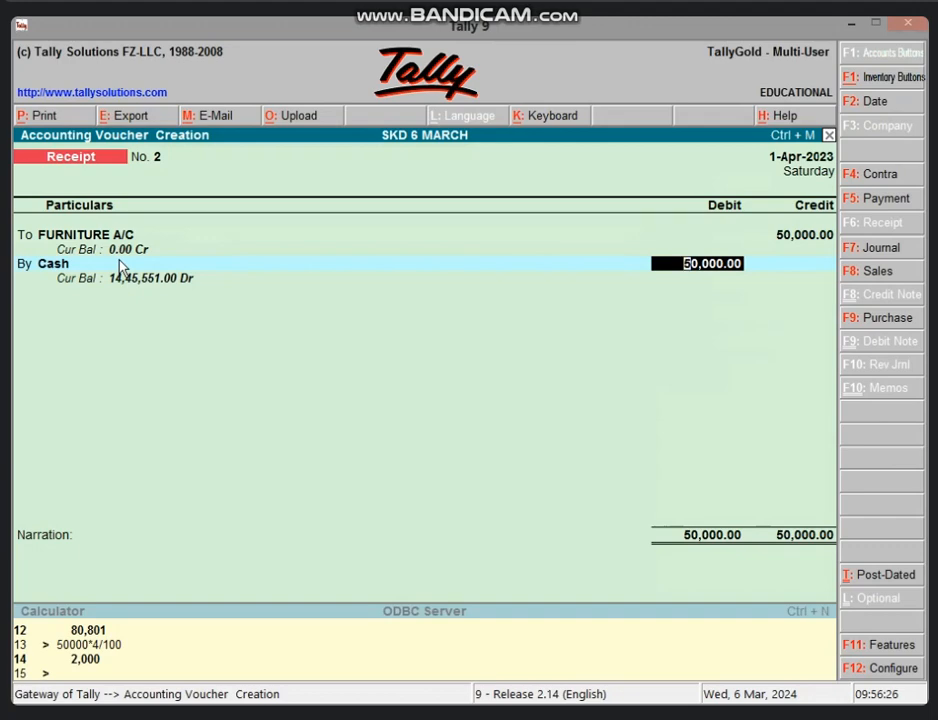
pyautogui.press('Return')
pyautogui.press('Return')
pyautogui.press('Return')
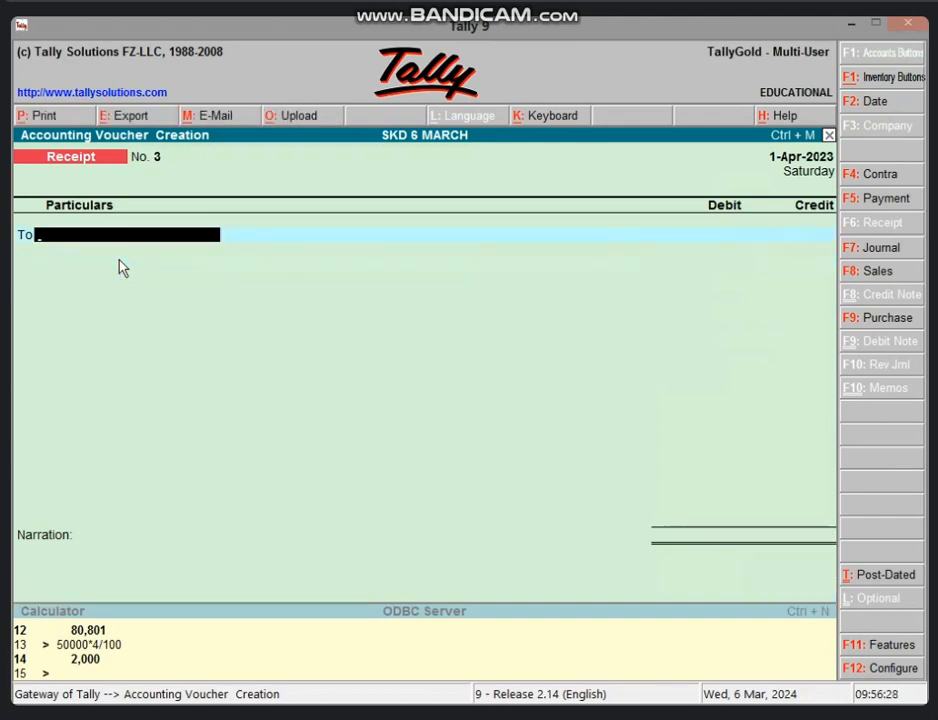
pyautogui.press('Escape')
pyautogui.press('Escape')
pyautogui.press('Escape')
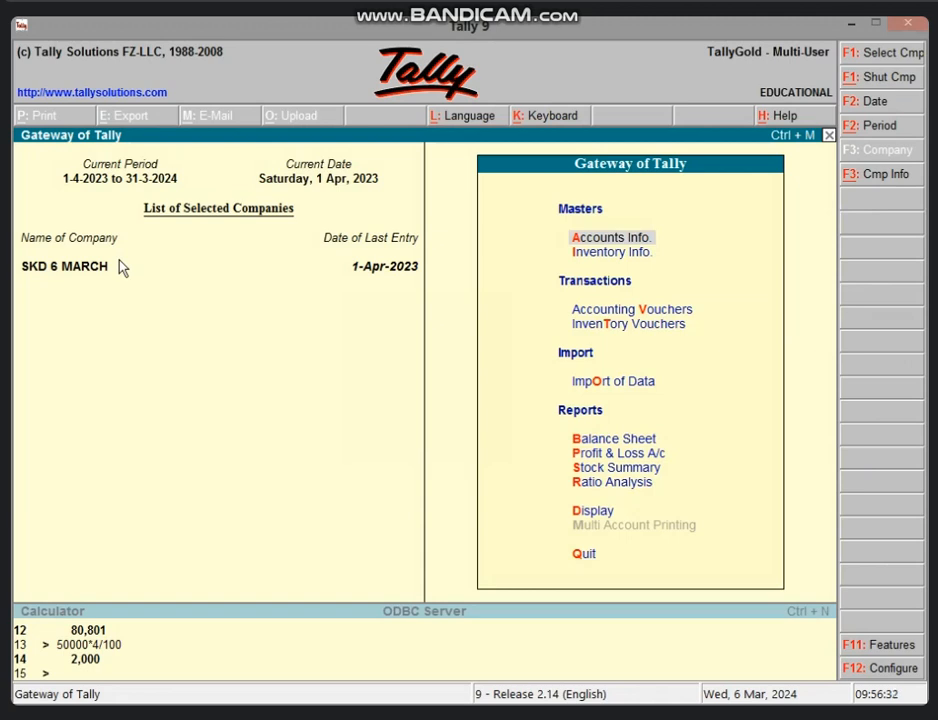
# - View the Balance Sheet and drill down into the Fixed Assets group summary to check its ledgers
pyautogui.press('b')
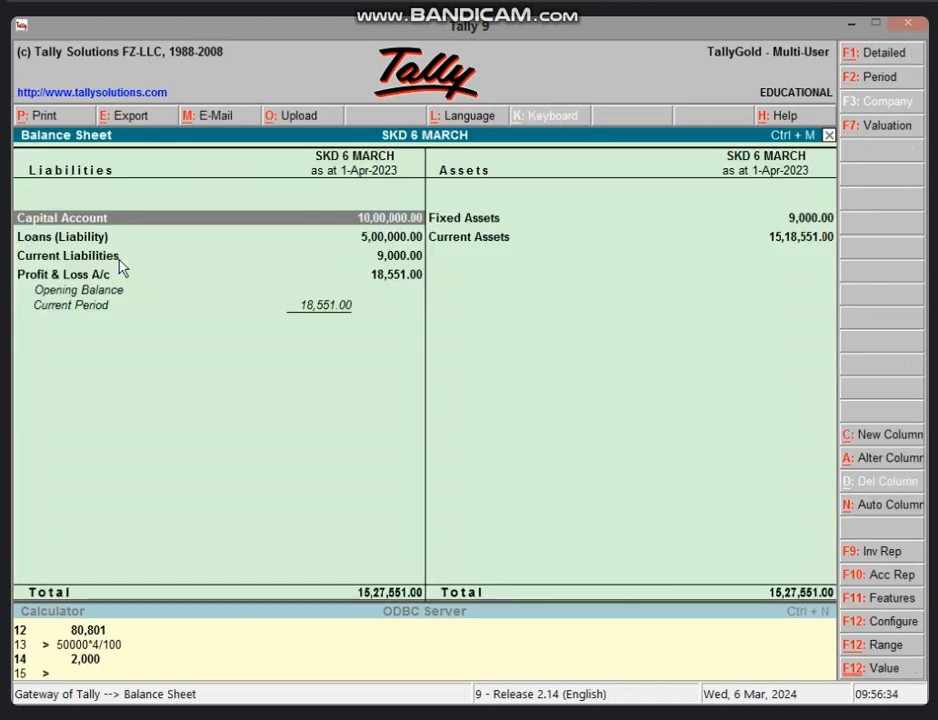
pyautogui.click(475, 226)
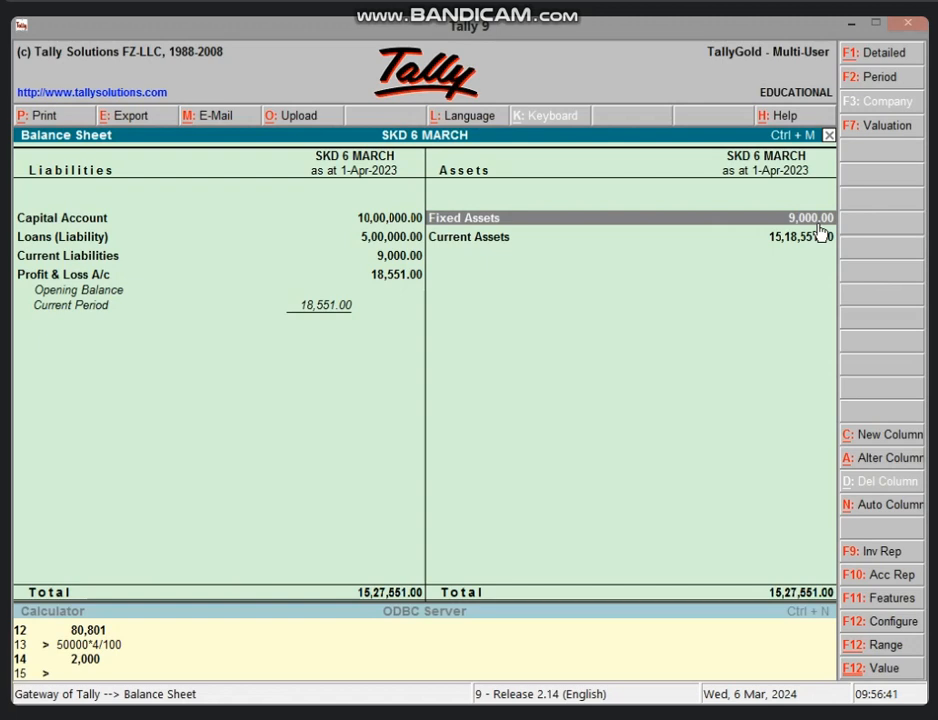
pyautogui.press('Return')
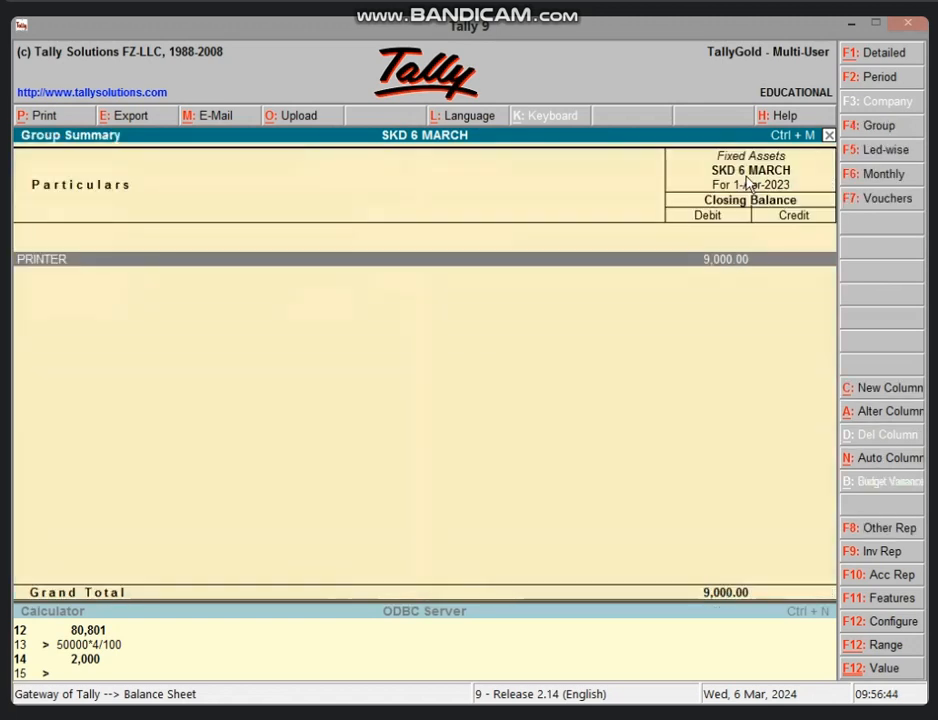